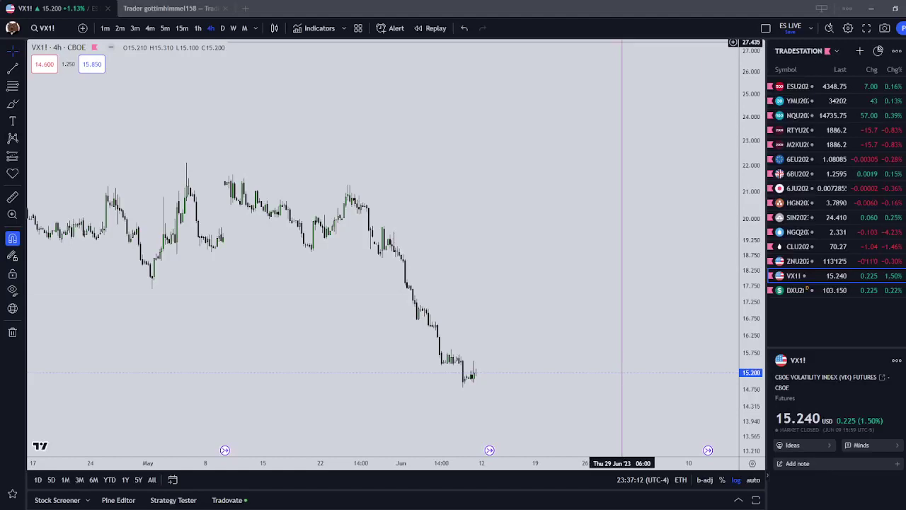
Step: Examine the VX1! 4-hour price action from May into mid-June 2023
left_click(611, 216)
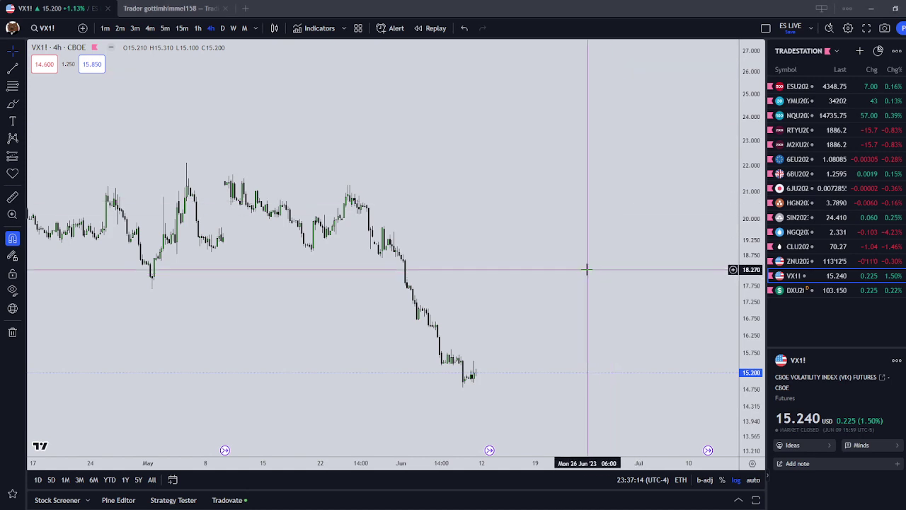
scroll(587, 269, "down", 2)
scroll(587, 269, "up", 2)
scroll(587, 269, "up", 1)
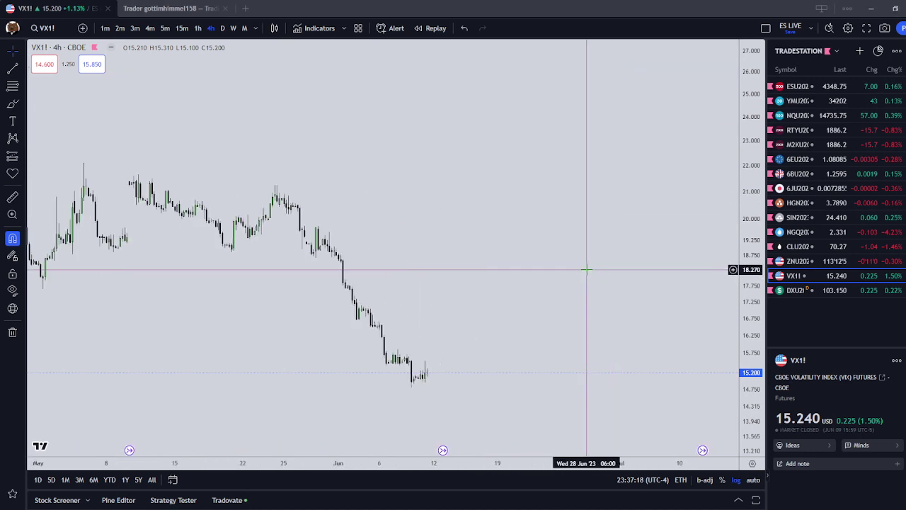
scroll(587, 206, "up", 2)
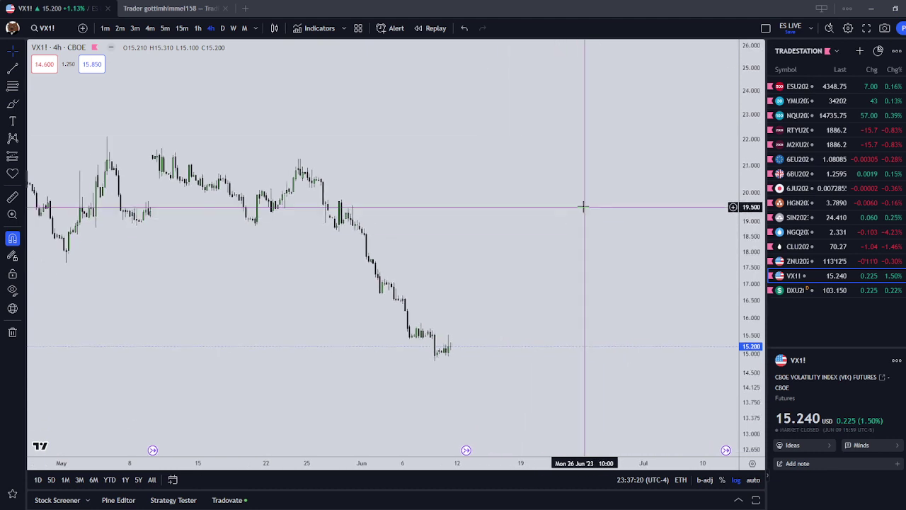
left_click_drag(531, 211, 639, 220)
scroll(643, 217, "up", 2)
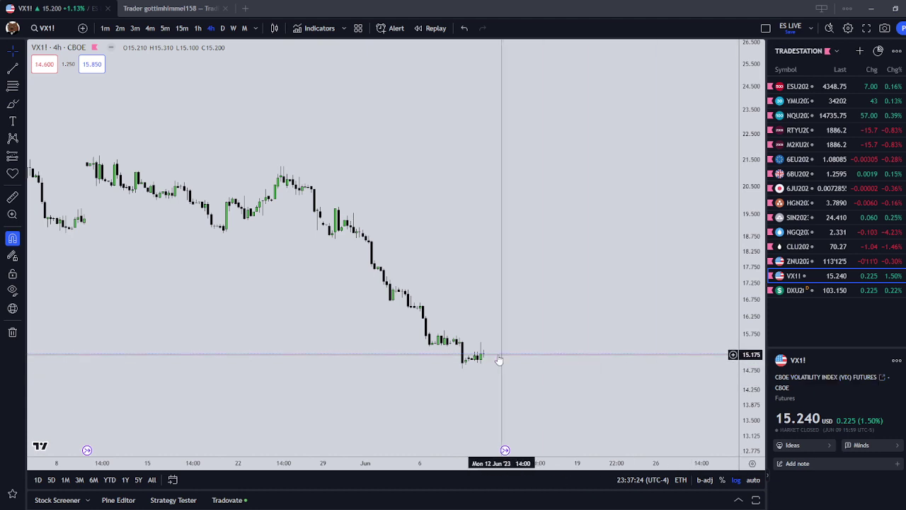
scroll(496, 349, "down", 3)
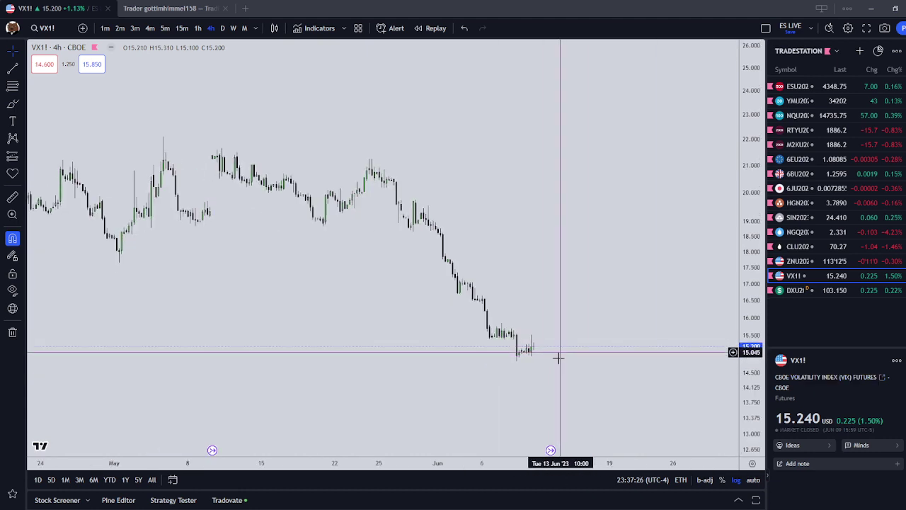
left_click_drag(510, 365, 602, 375)
scroll(601, 370, "up", 4)
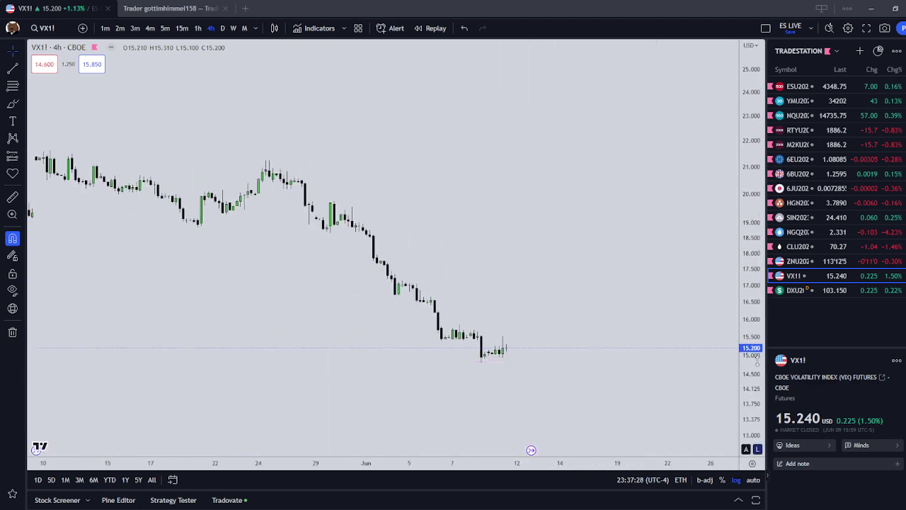
Step: Stretch the VX1! price scale and examine the 4-hour decline against price history back to March 2023
left_click_drag(752, 354, 752, 259)
scroll(593, 269, "down", 2)
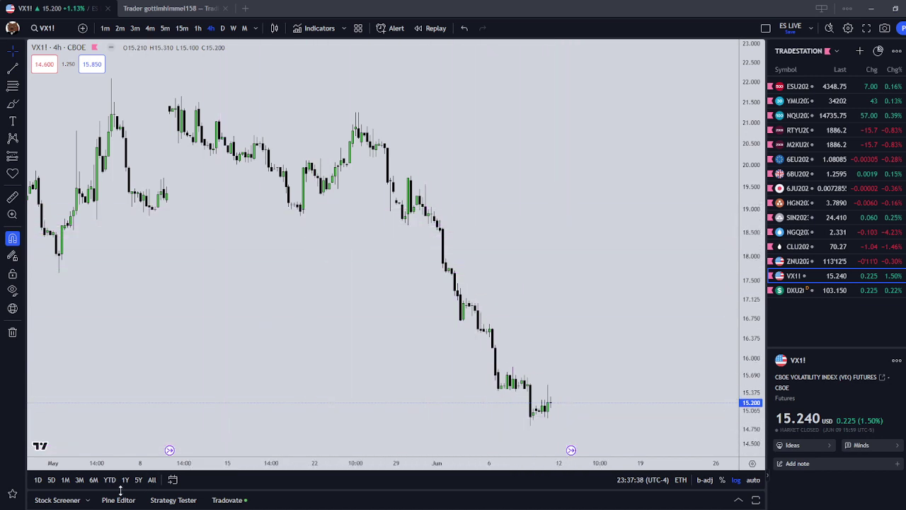
scroll(496, 350, "down", 2)
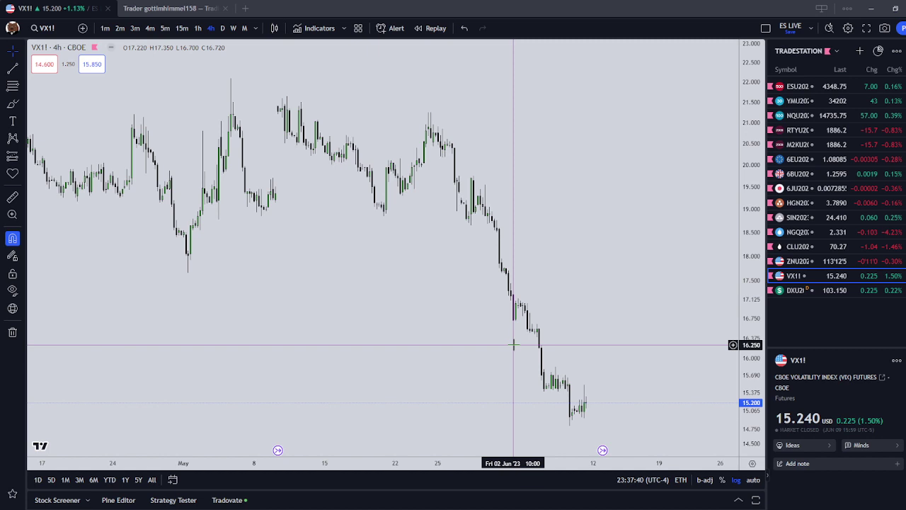
scroll(513, 345, "down", 3)
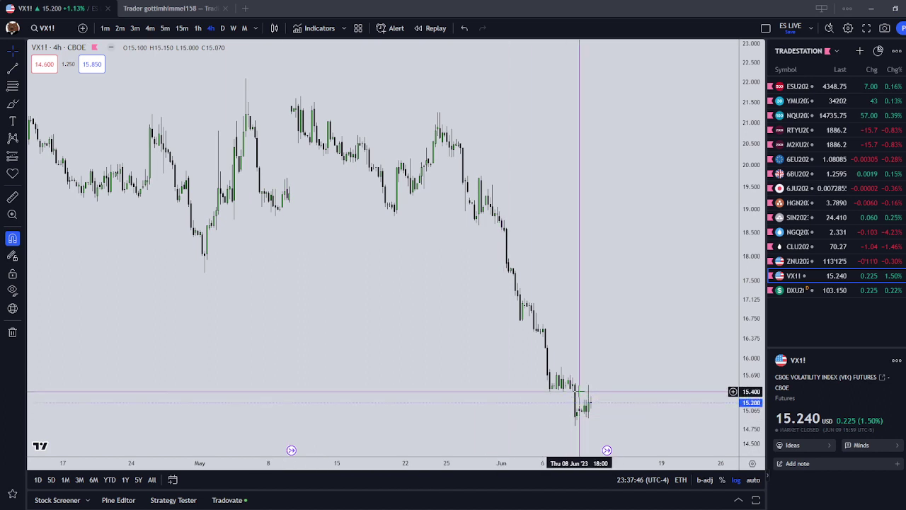
scroll(663, 219, "down", 3)
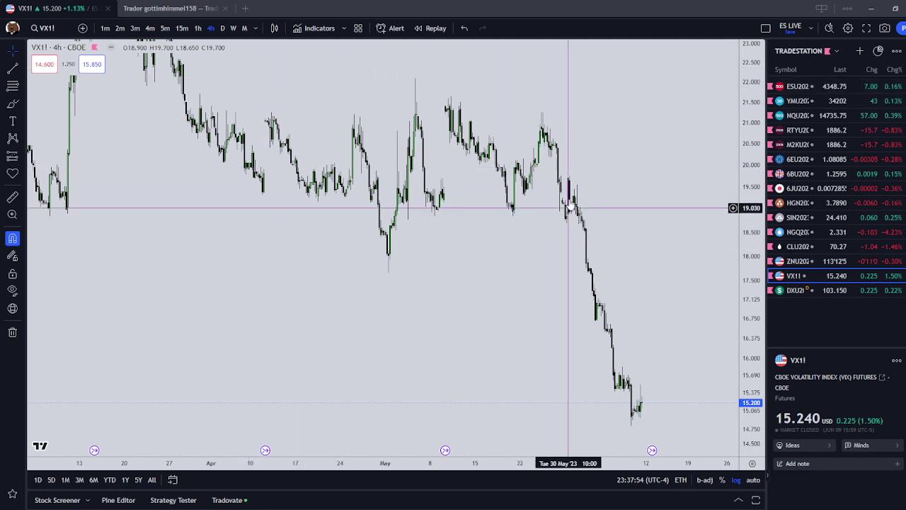
scroll(453, 226, "up", 2)
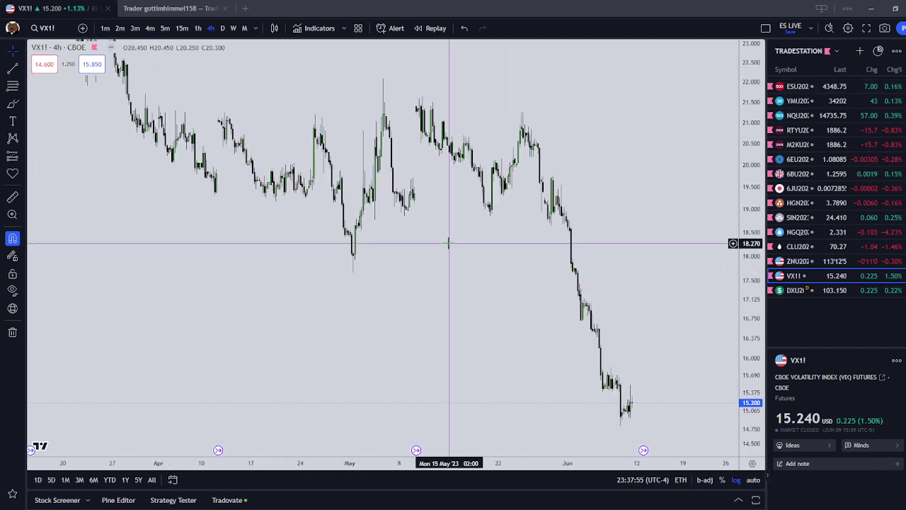
Step: Open the ESU2023 chart on the daily timeframe and examine its price action against the earlier 2022 and 2023 candles
left_click(806, 87)
left_click(223, 29)
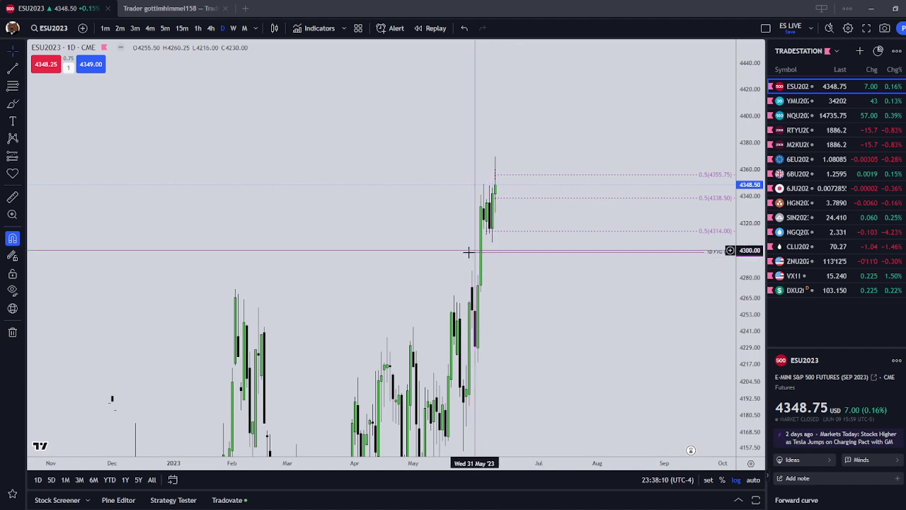
left_click_drag(383, 243, 531, 303)
scroll(315, 221, "left", 4)
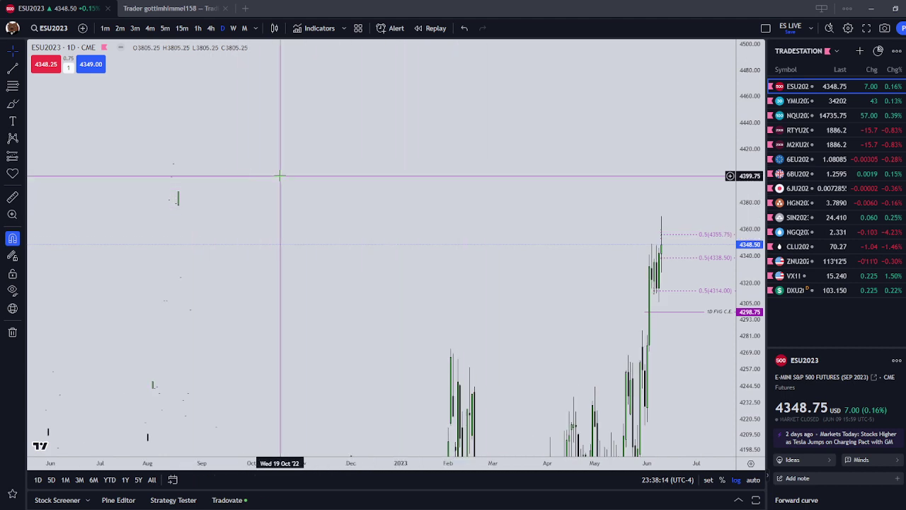
scroll(433, 196, "right", 5)
scroll(376, 214, "up", 3)
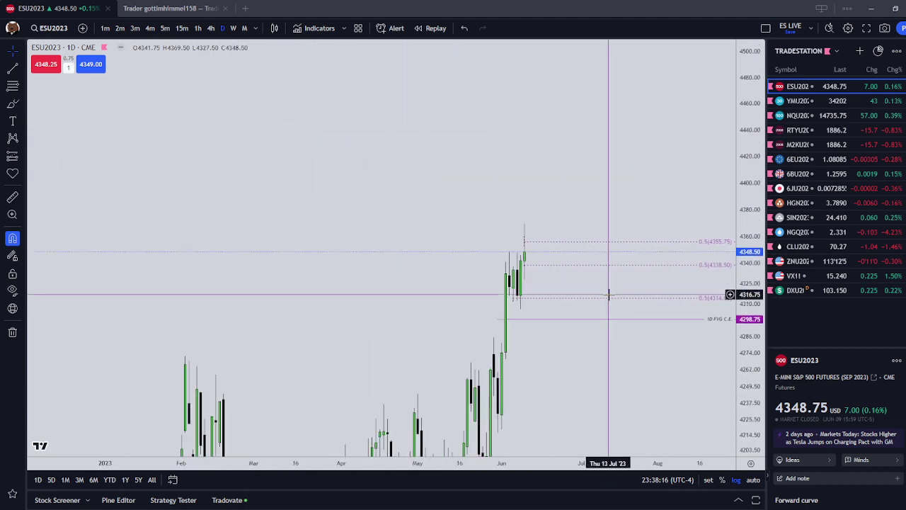
Step: Compare the daily charts of ZNU2023, DXU2023 and VX1!, ending with the longer history of VX1!
left_click(811, 262)
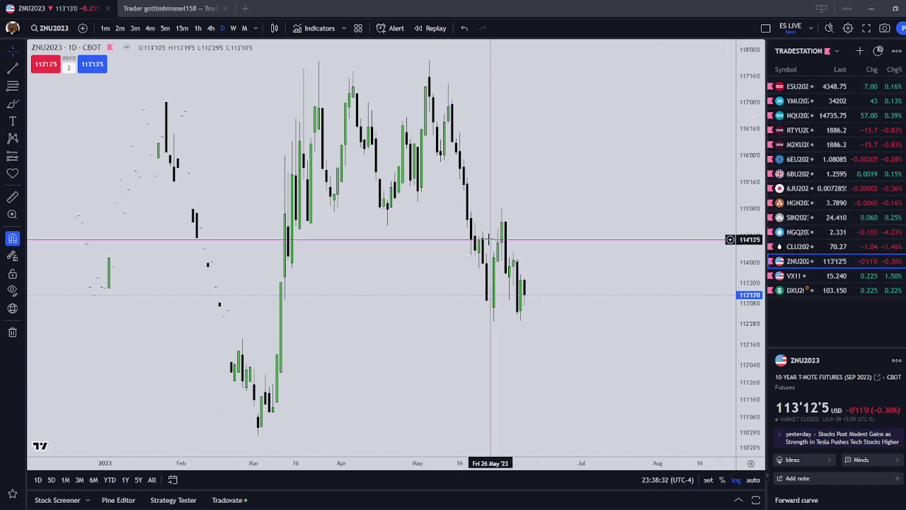
left_click(822, 290)
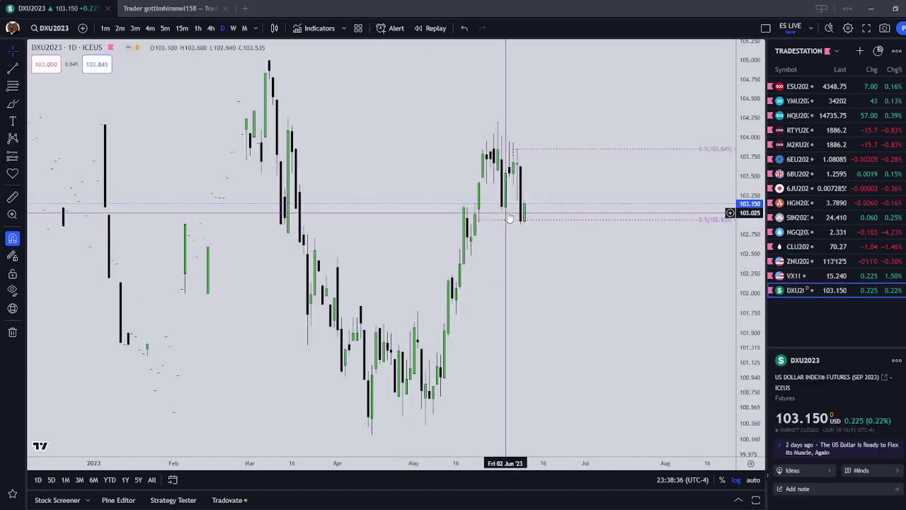
left_click(796, 276)
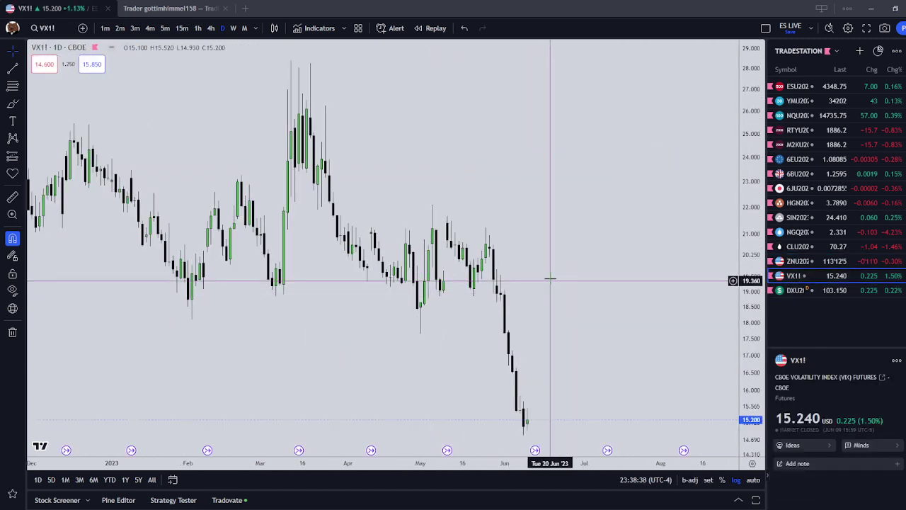
scroll(566, 297, "down", 3)
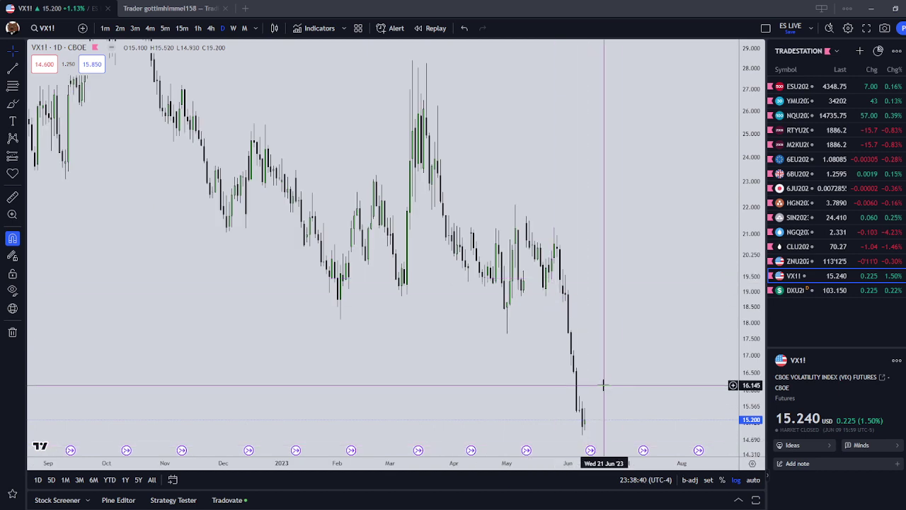
scroll(602, 380, "up", 2)
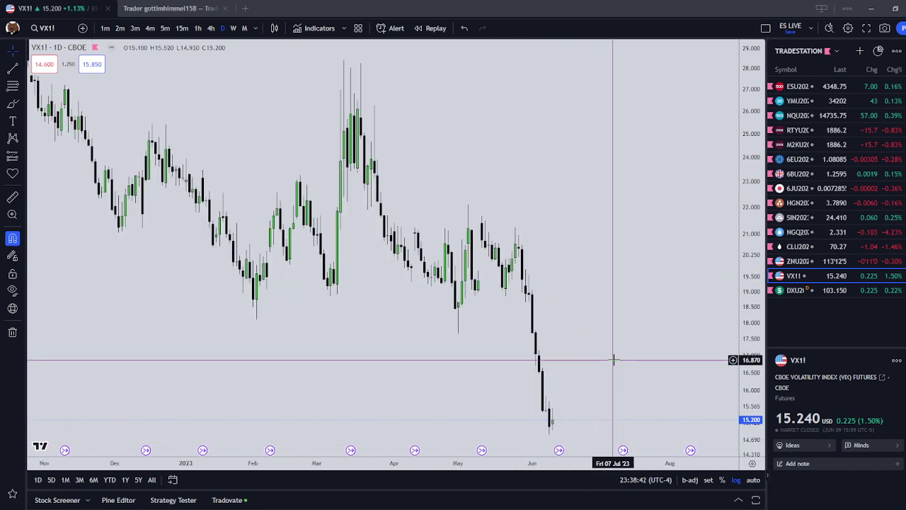
scroll(623, 344, "up", 1)
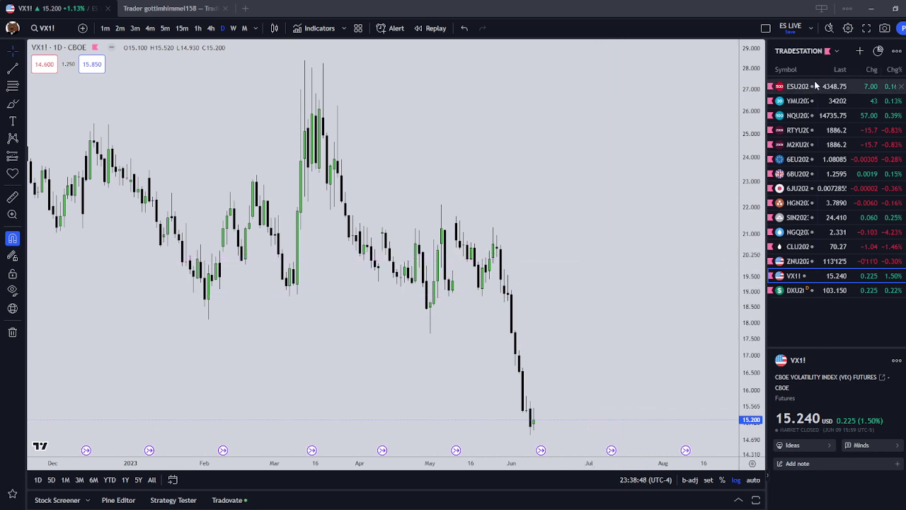
Step: Review the daily charts of YMU2023, ZNU2023 and DXU2023, then return to ZNU2023 and examine its latest candles
left_click(819, 102)
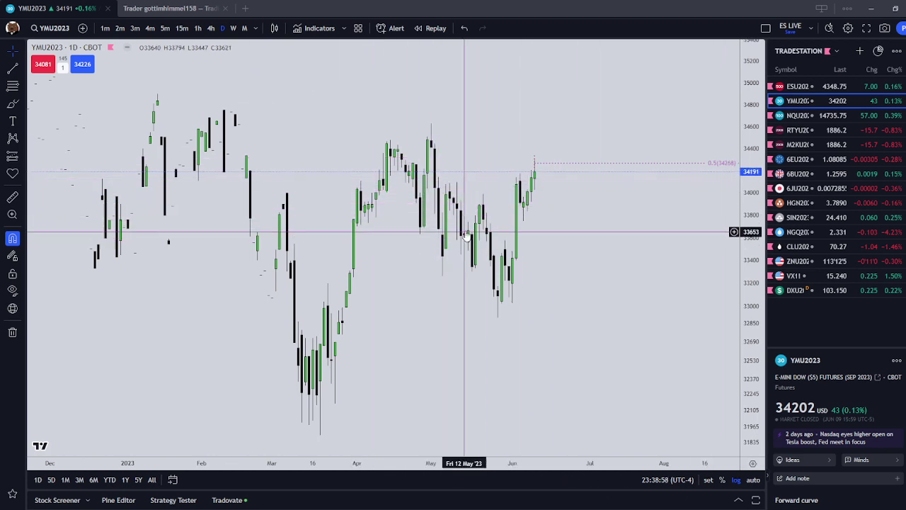
left_click(798, 260)
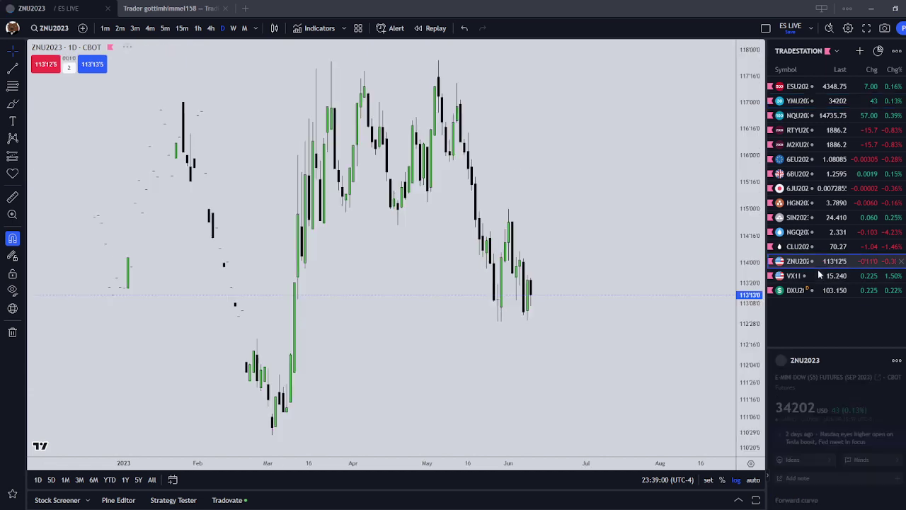
left_click(795, 290)
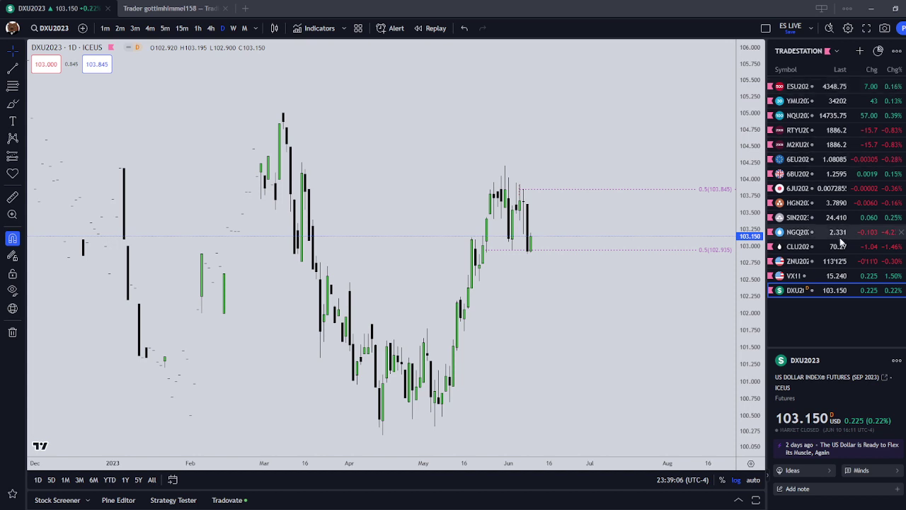
left_click(849, 262)
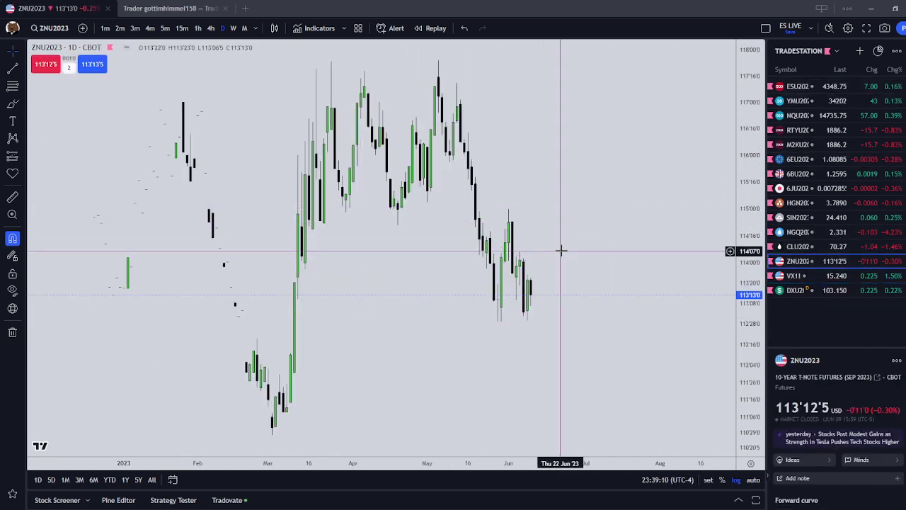
scroll(450, 260, "up", 1)
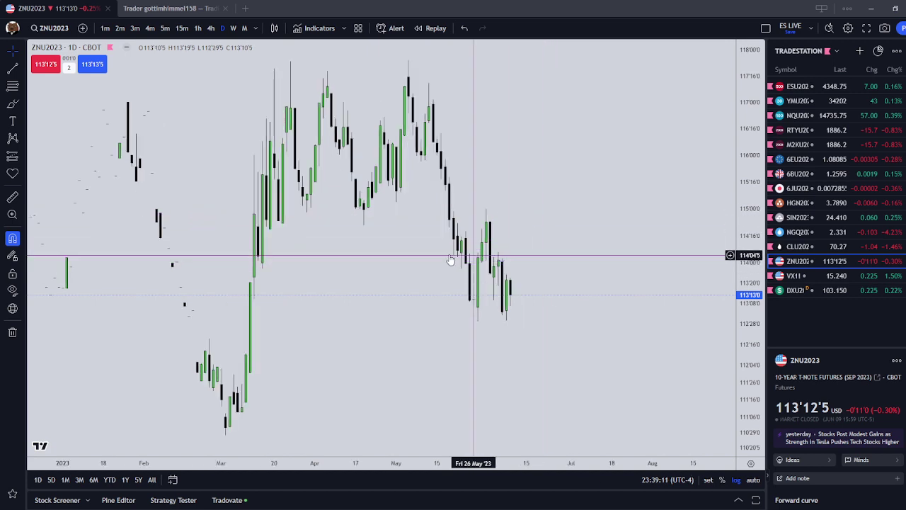
left_click(502, 261)
key("Escape")
left_click(502, 261)
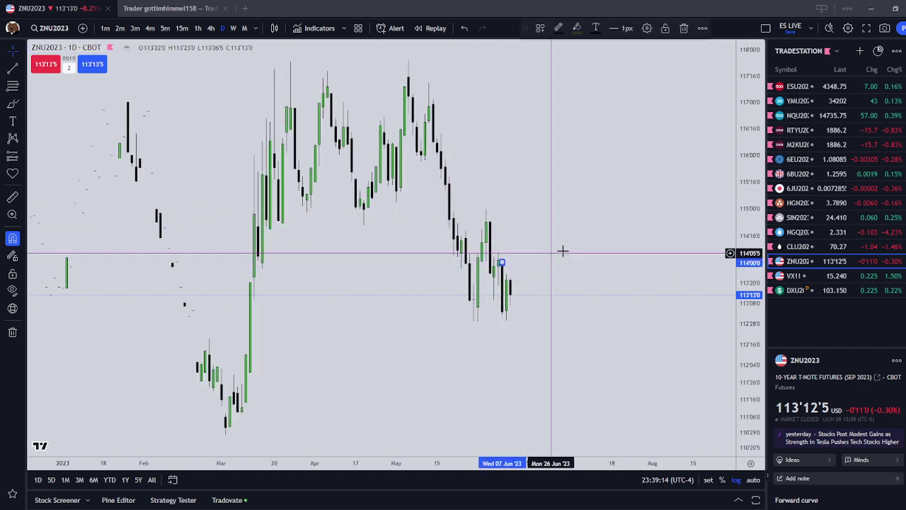
key("Escape")
Step: Switch back to the VX1! daily chart and examine the sell-off from late May into June 2023
left_click(856, 277)
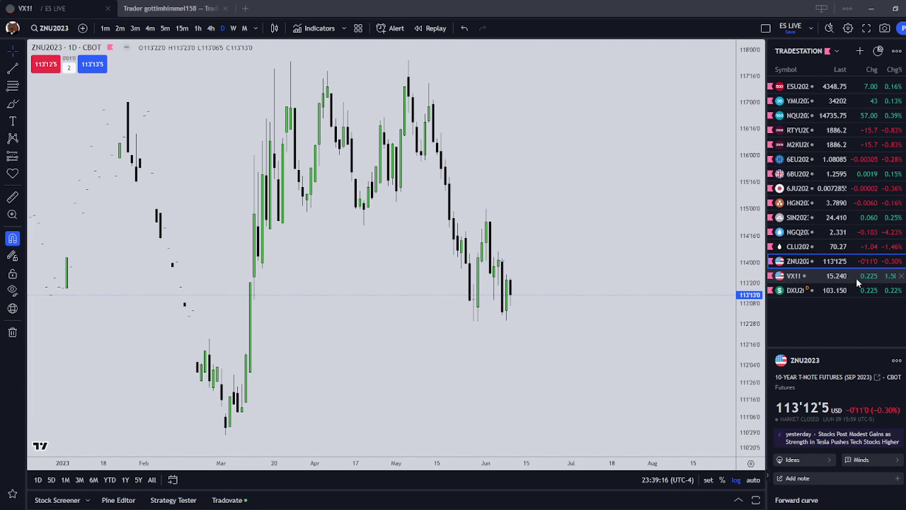
left_click_drag(551, 309, 598, 225)
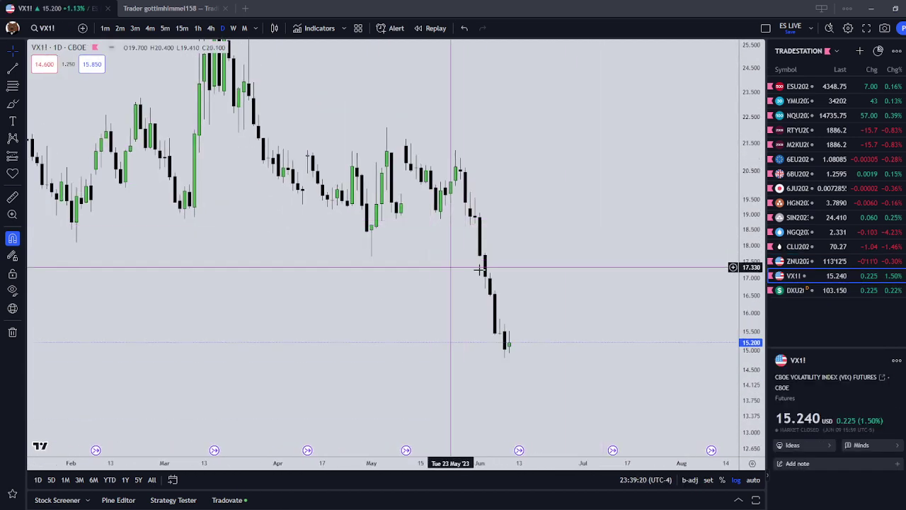
scroll(506, 323, "down", 1)
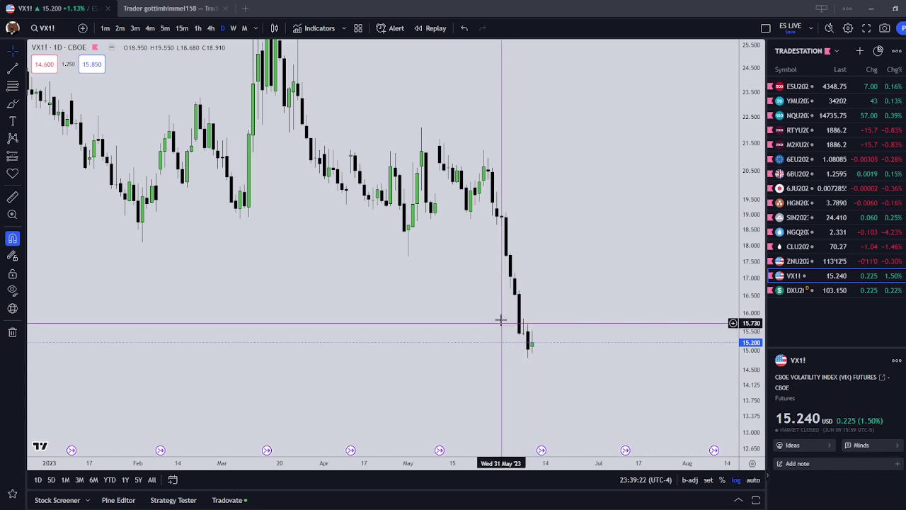
Step: Search futures symbols for VX, expand the CBOE volatility index contract list, and close the search without choosing one
left_click(47, 28)
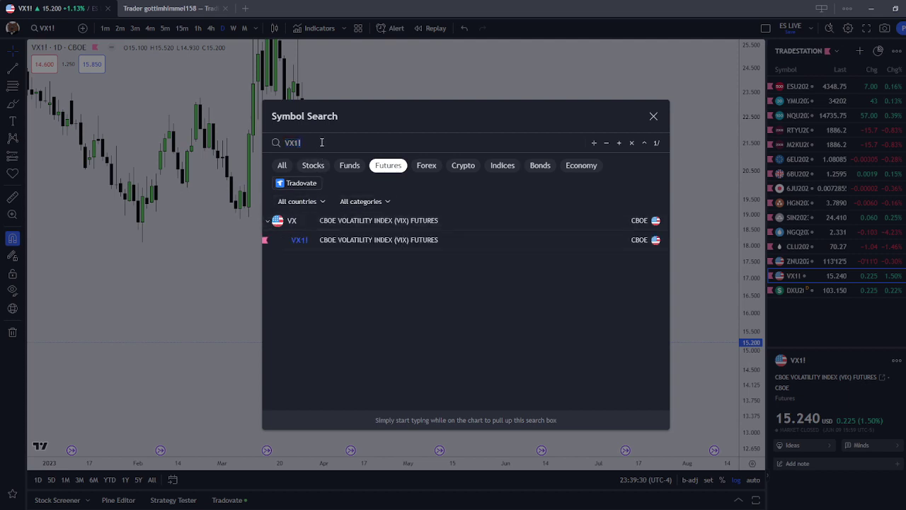
key("BackSpace")
key("BackSpace")
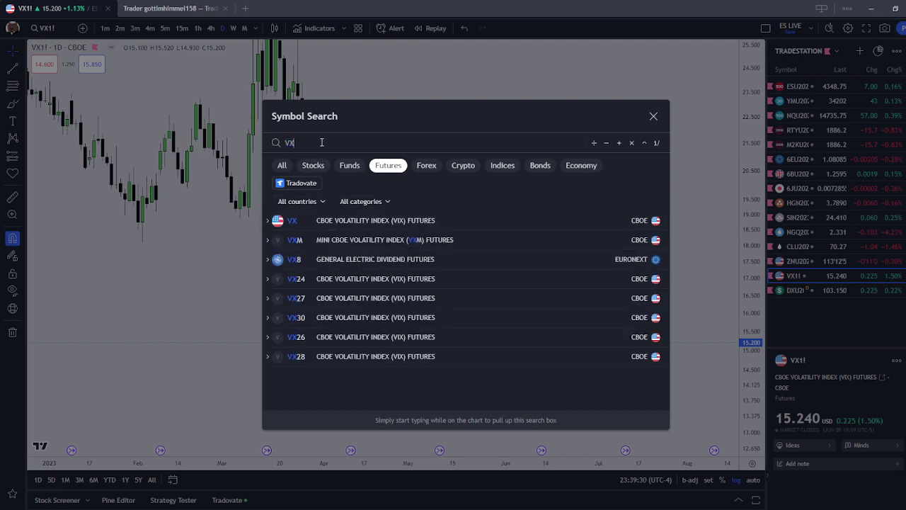
left_click(268, 223)
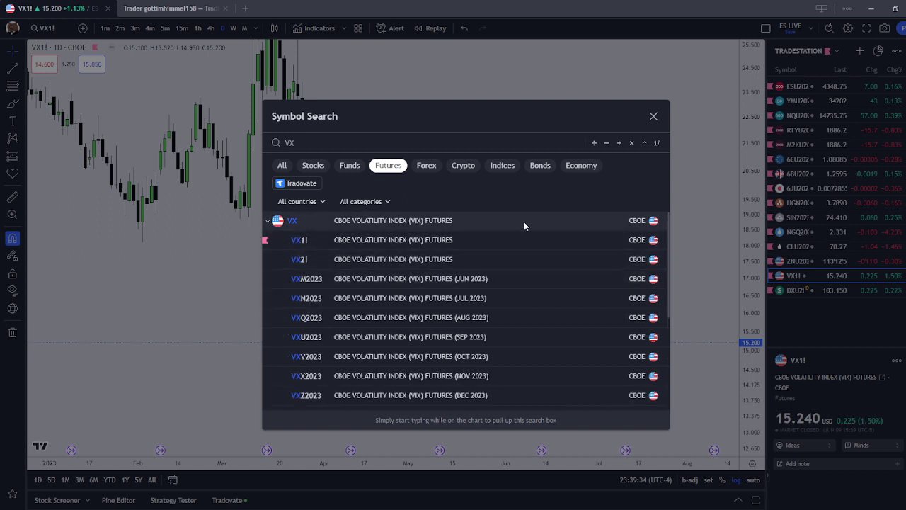
left_click(659, 116)
Step: Examine the VX1! daily chart from late 2022 through June 2023
scroll(458, 318, "down", 5)
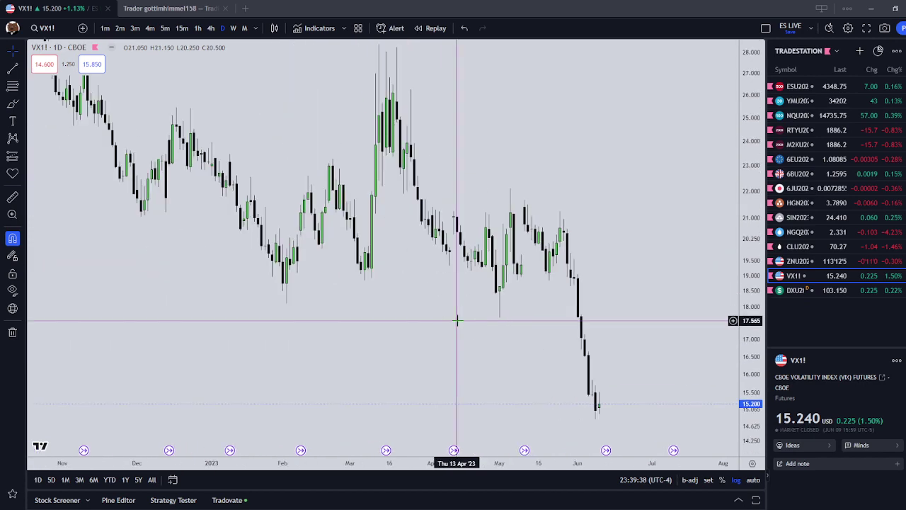
scroll(458, 320, "down", 3)
scroll(457, 320, "up", 3)
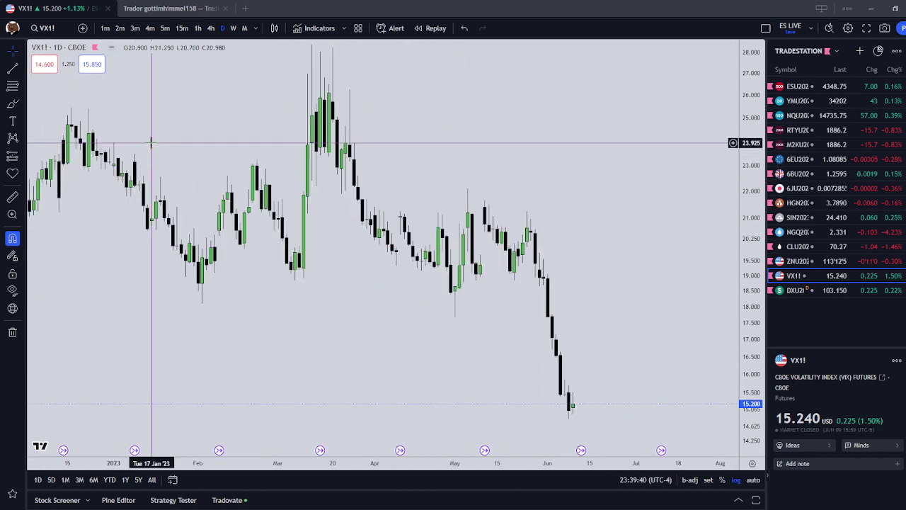
mouse_move(108, 53)
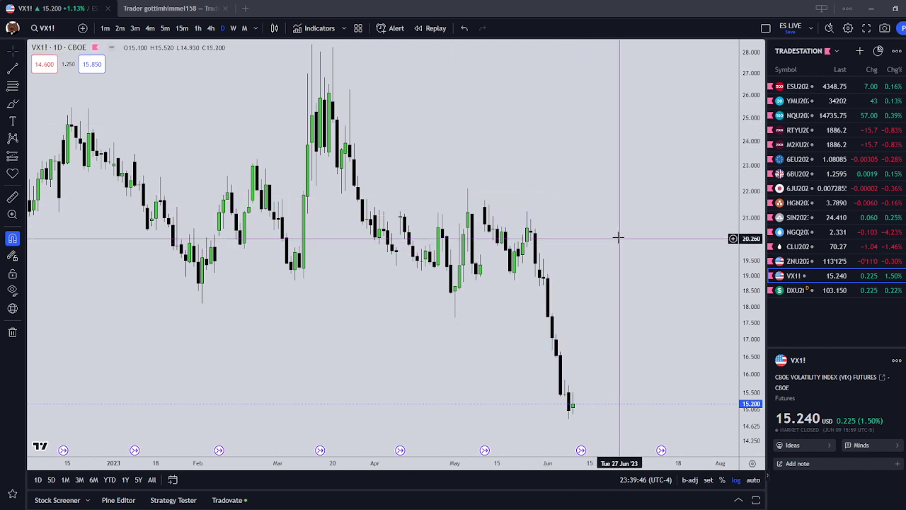
Step: Examine the VX1! daily chart around the April to June 2023 price action
scroll(624, 234, "up", 2)
scroll(625, 231, "down", 3)
scroll(623, 230, "up", 1)
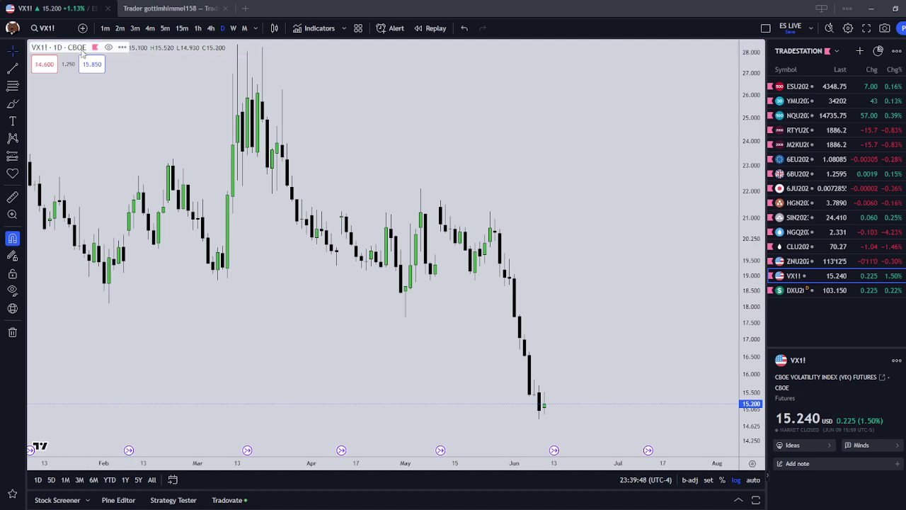
left_click(122, 47)
left_click(438, 97)
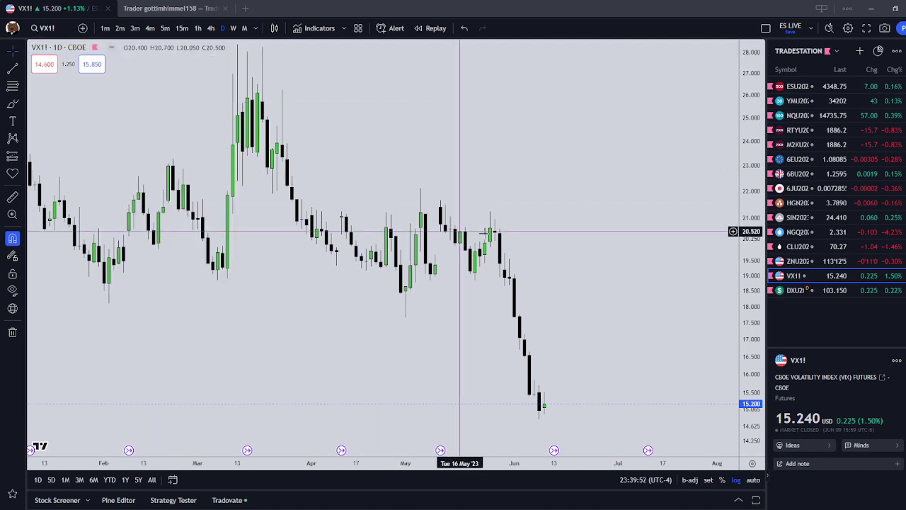
scroll(529, 220, "down", 2)
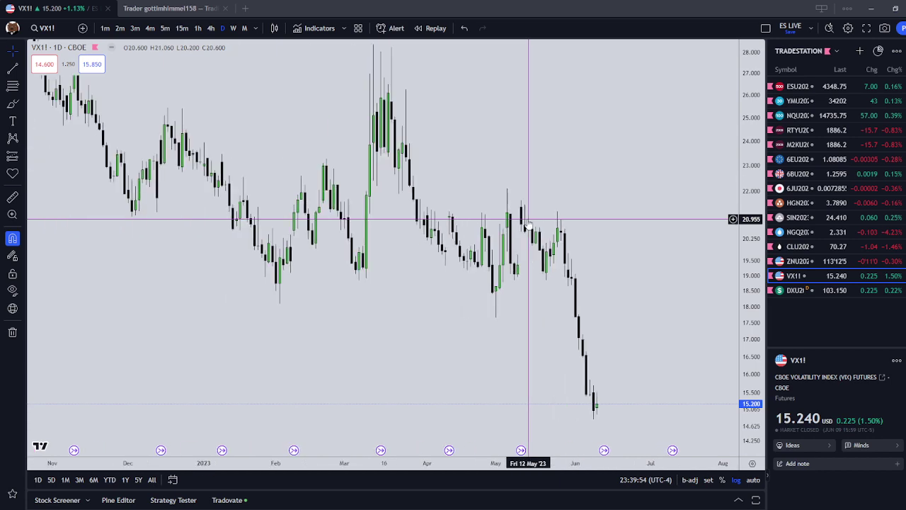
scroll(575, 198, "up", 4)
scroll(575, 198, "down", 2)
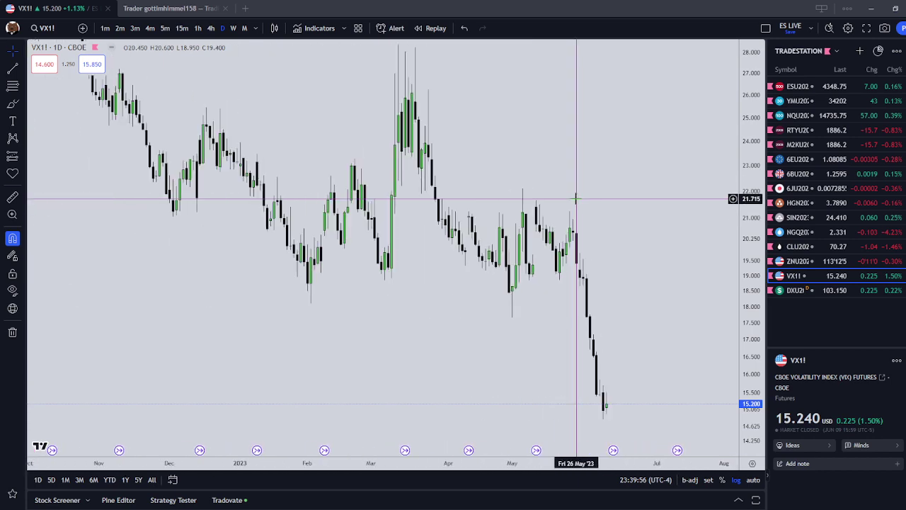
Step: Compare the latest VX1! daily candles with those of ESU2023 and return to the VX1! chart
scroll(535, 210, "up", 2)
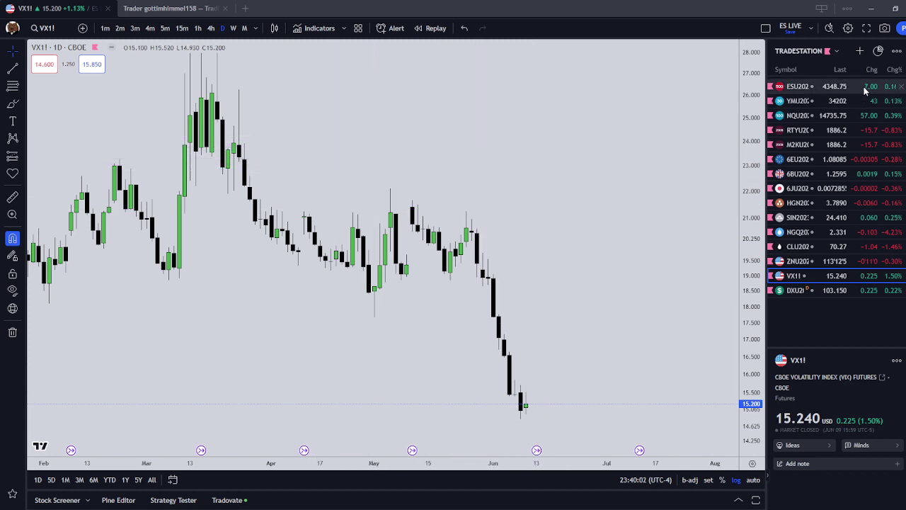
scroll(657, 244, "up", 3)
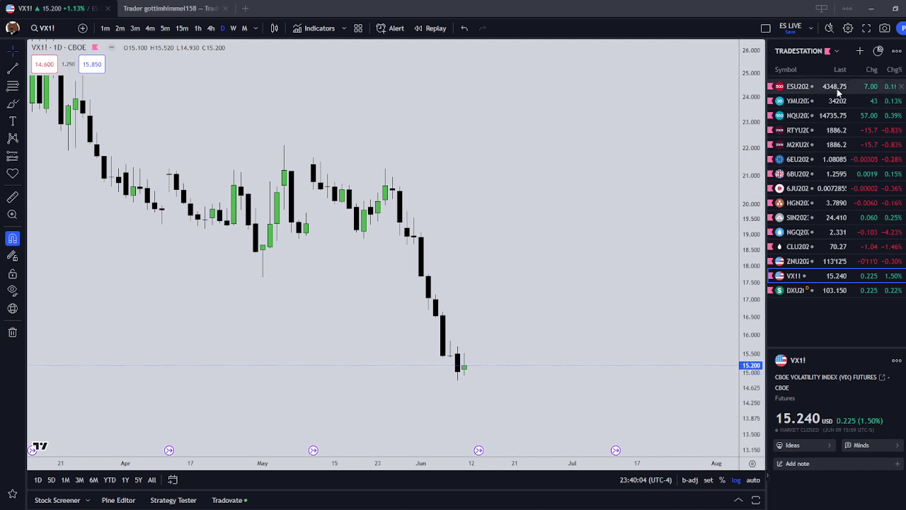
left_click(799, 86)
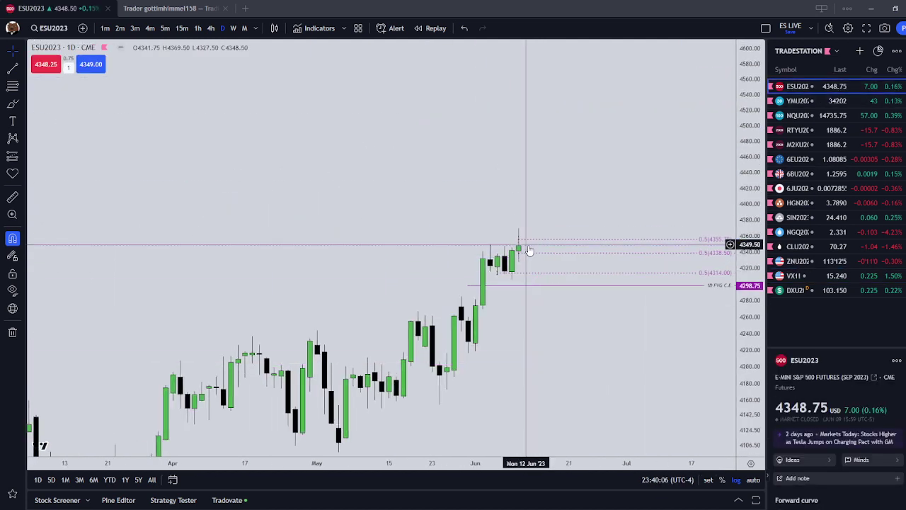
left_click(794, 276)
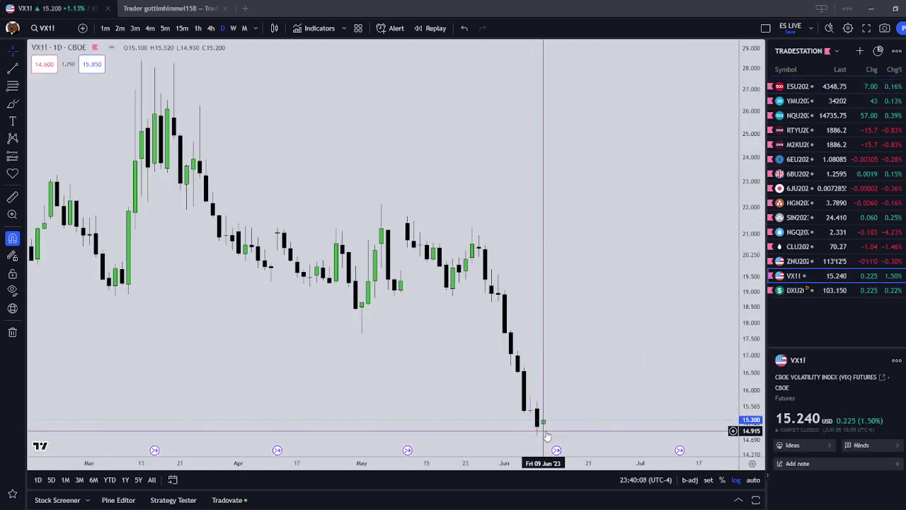
Step: Inspect the contract switch details on the VX1! daily chart, working back from June 2023 to late 2022
mouse_move(557, 451)
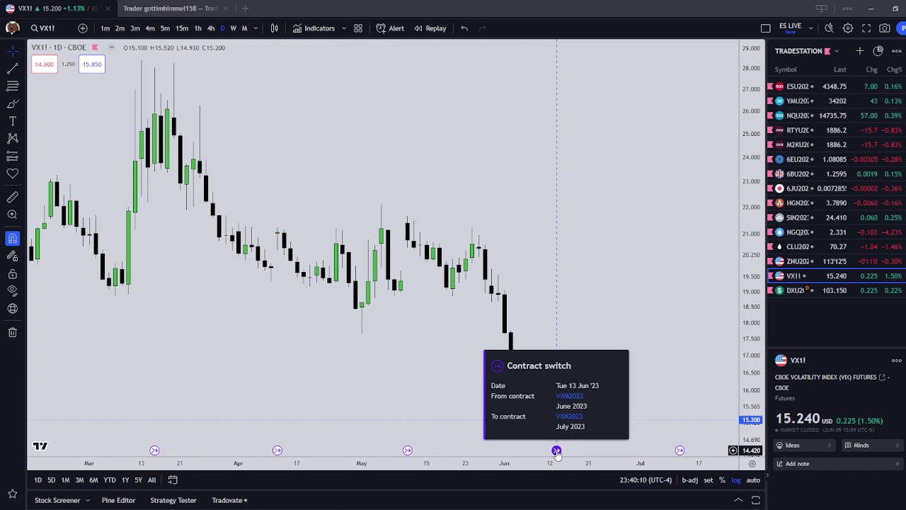
mouse_move(408, 451)
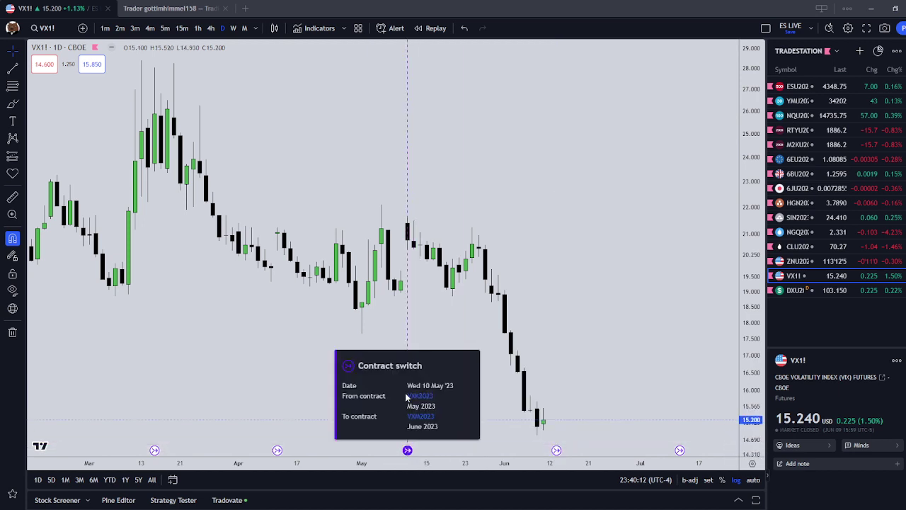
left_click_drag(405, 395, 461, 223)
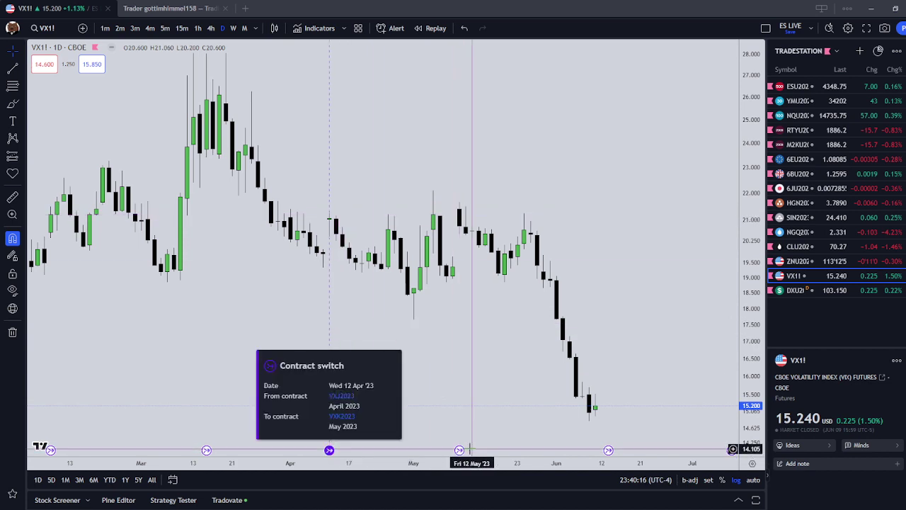
mouse_move(462, 454)
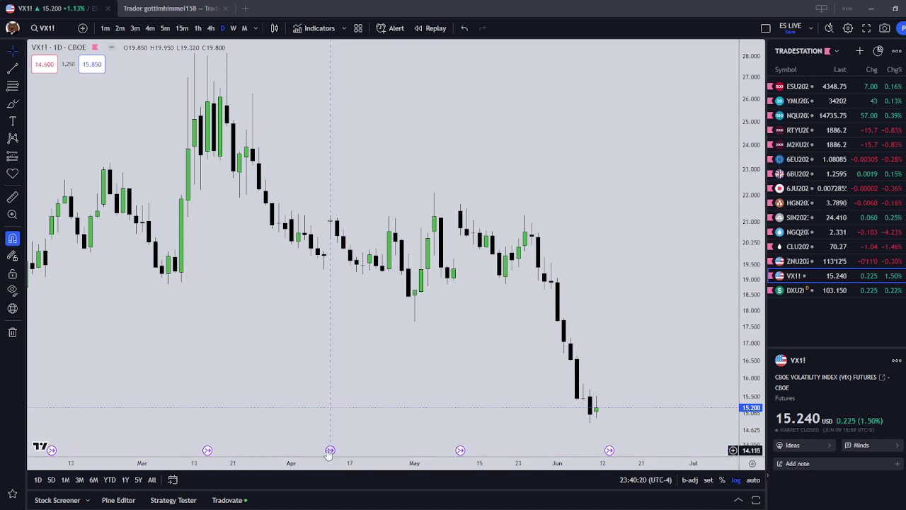
left_click_drag(249, 361, 336, 357)
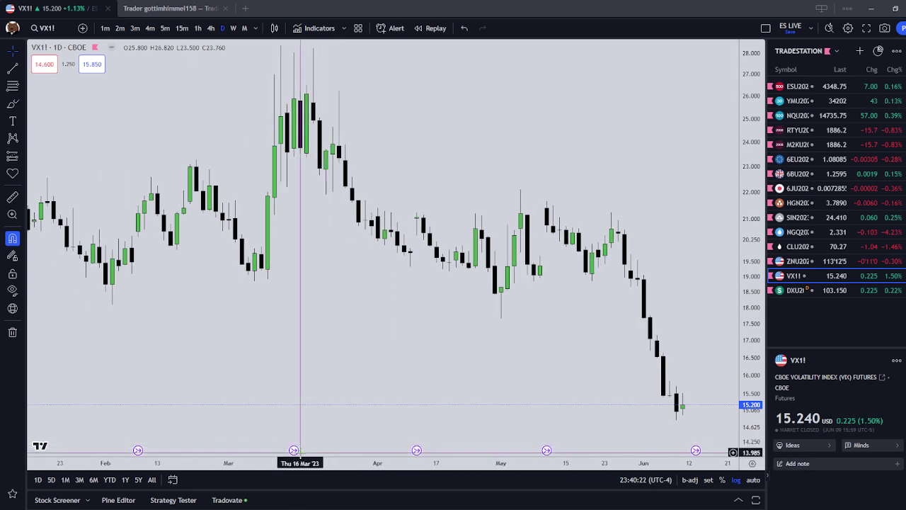
mouse_move(295, 452)
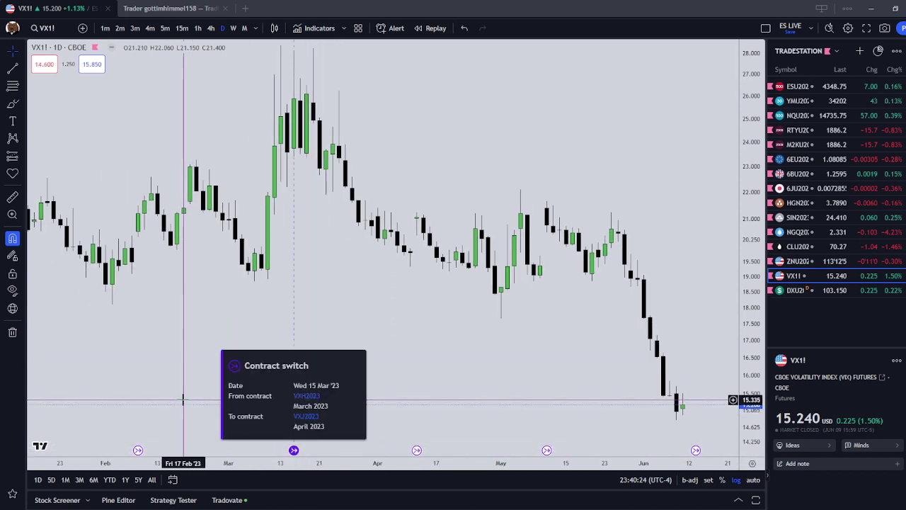
scroll(211, 424, "left", 2)
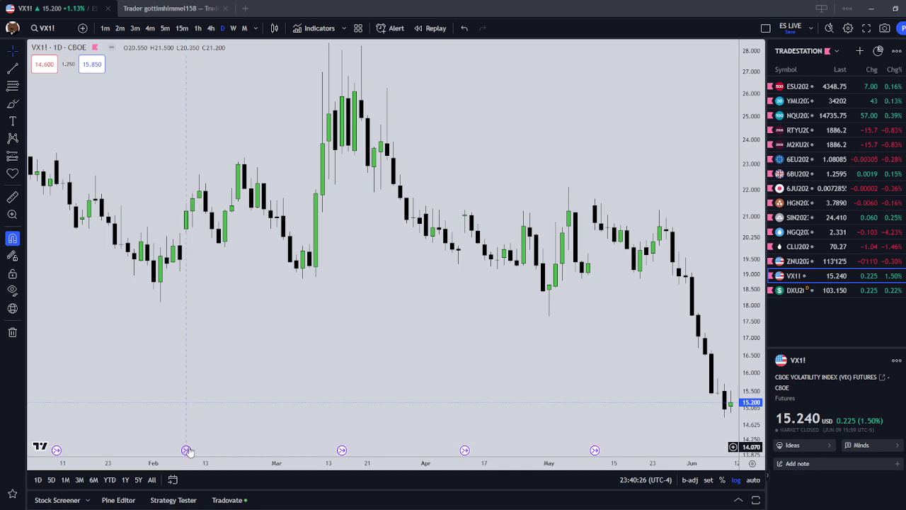
mouse_move(187, 451)
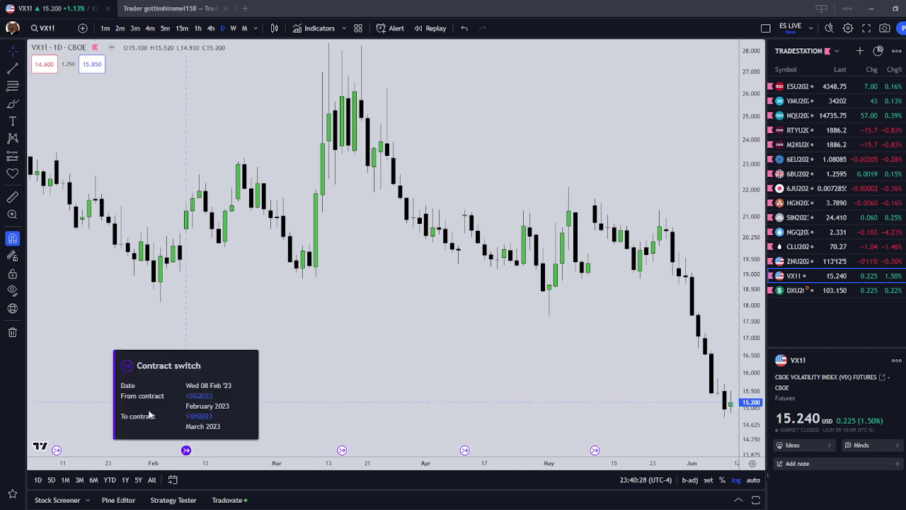
scroll(149, 415, "left", 5)
mouse_move(239, 456)
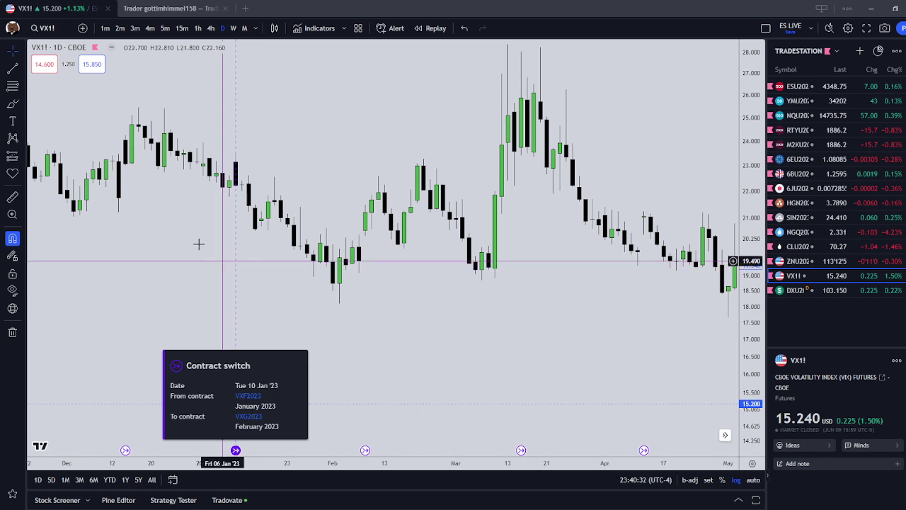
scroll(223, 260, "left", 5)
mouse_move(293, 456)
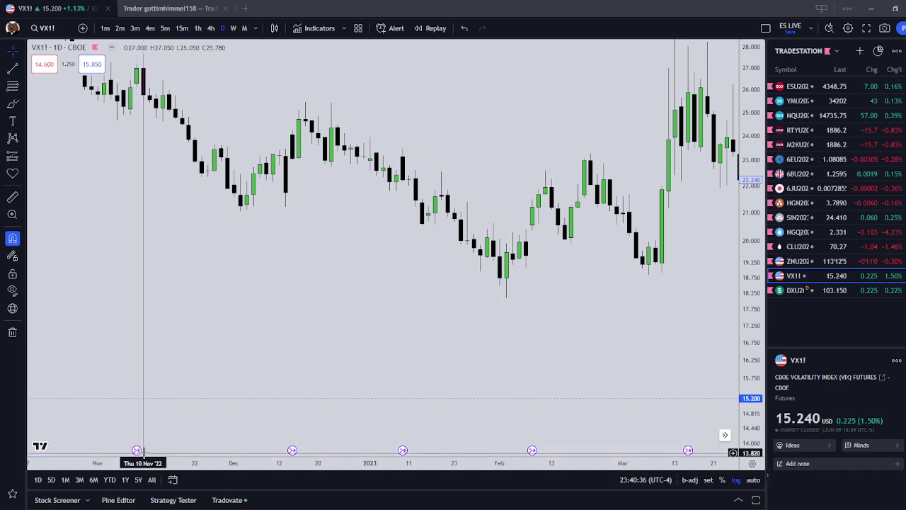
Step: Return to the most recent VX1! daily candles and compress the price scale to see the whole decline
scroll(526, 361, "right", 15)
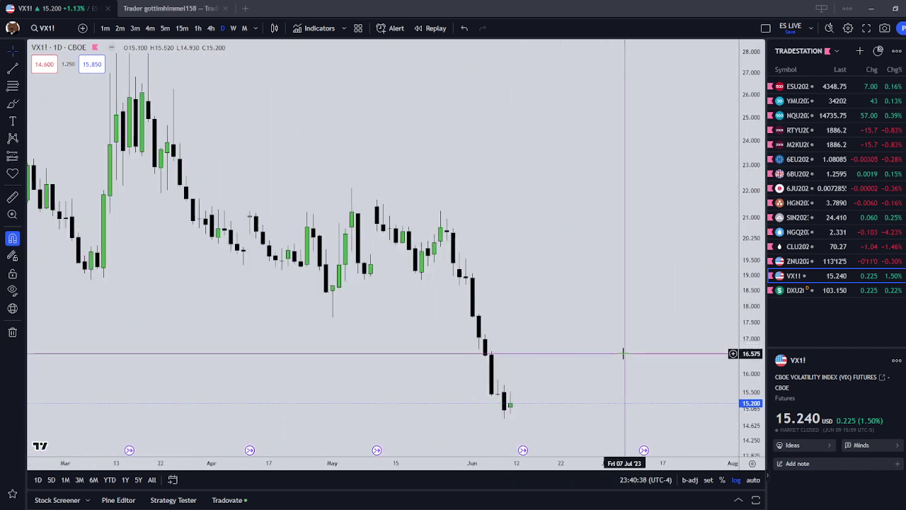
scroll(623, 353, "down", 5)
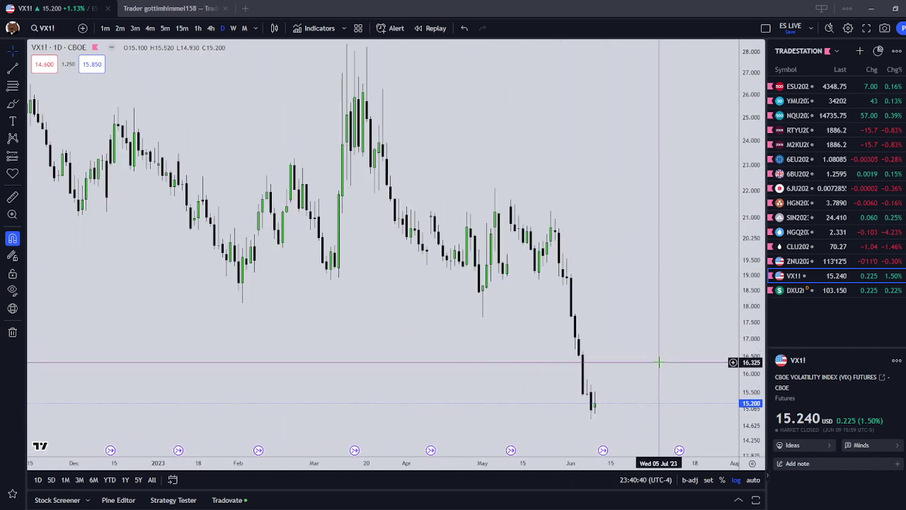
left_click_drag(761, 269, 754, 288)
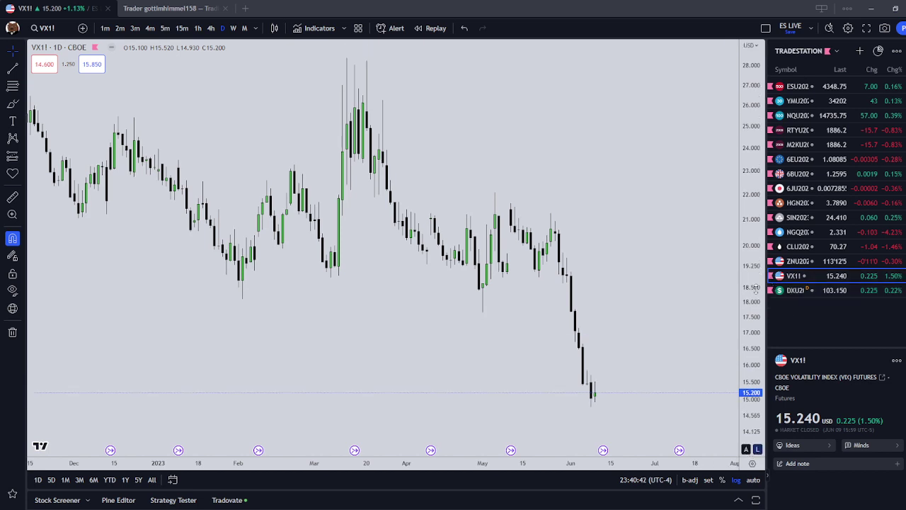
Step: Review VX1! on the weekly and monthly intervals, examining the monthly price history back to about 2016
left_click(234, 28)
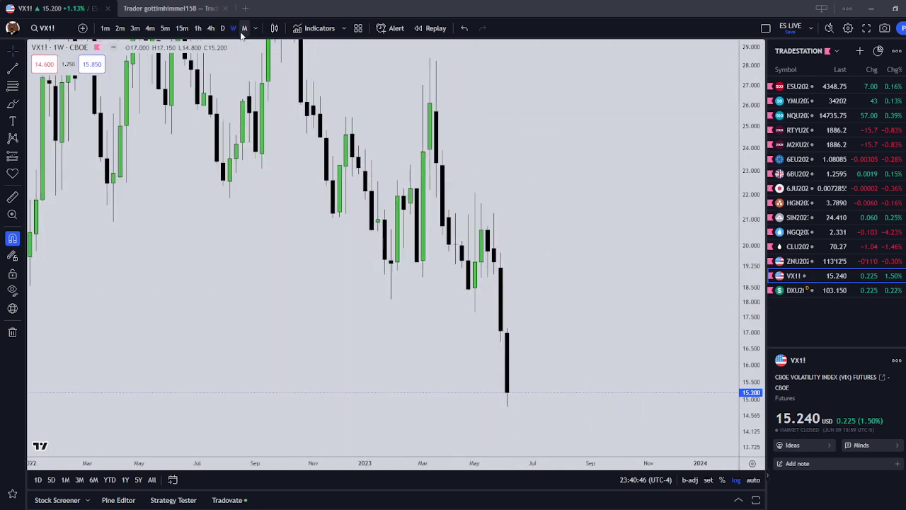
left_click(244, 28)
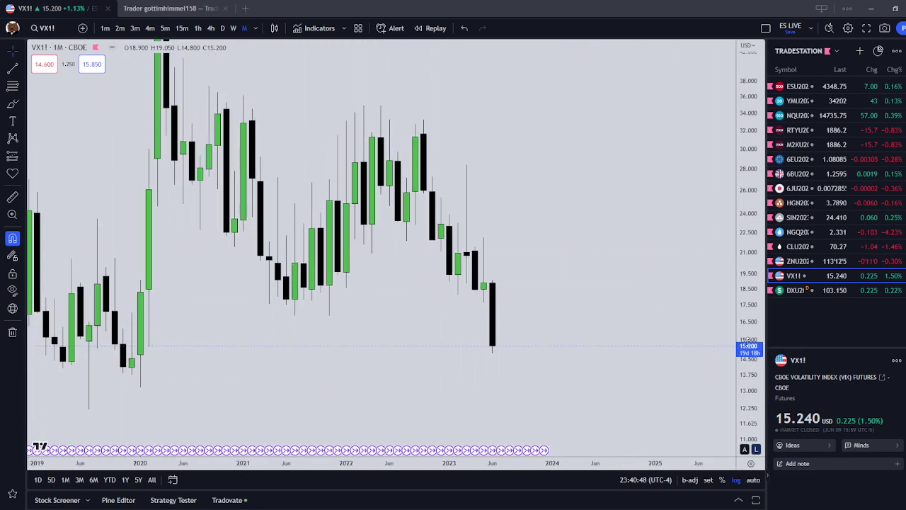
scroll(496, 350, "up", 1)
left_click_drag(448, 358, 654, 382)
left_click(673, 332)
scroll(708, 258, "down", 1)
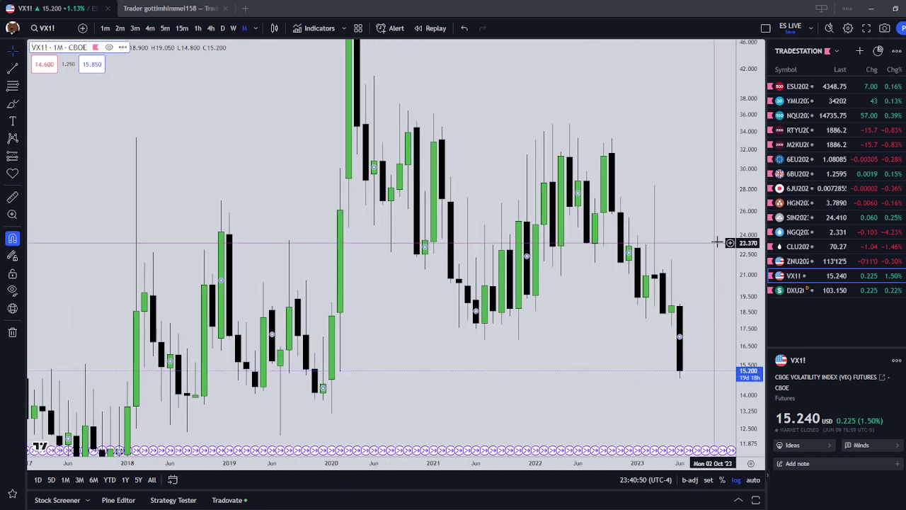
left_click_drag(733, 212, 740, 354)
scroll(653, 361, "down", 5)
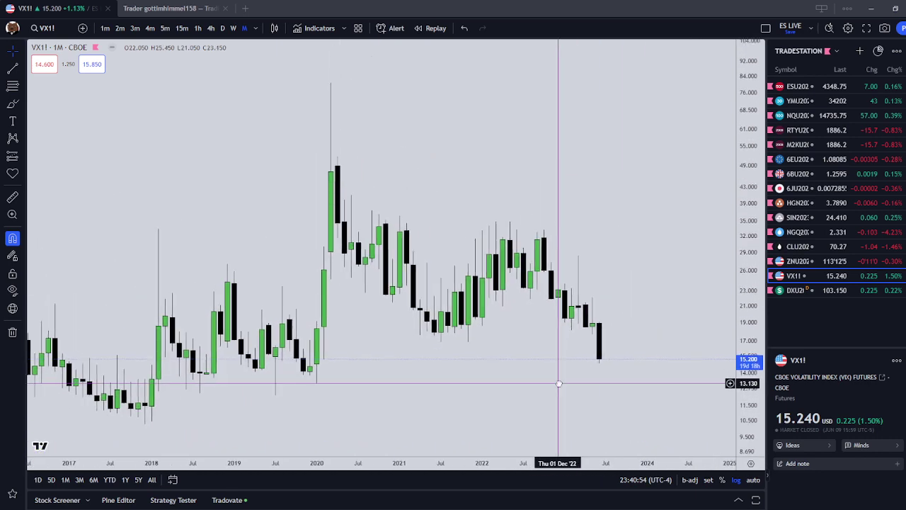
scroll(619, 397, "up", 2)
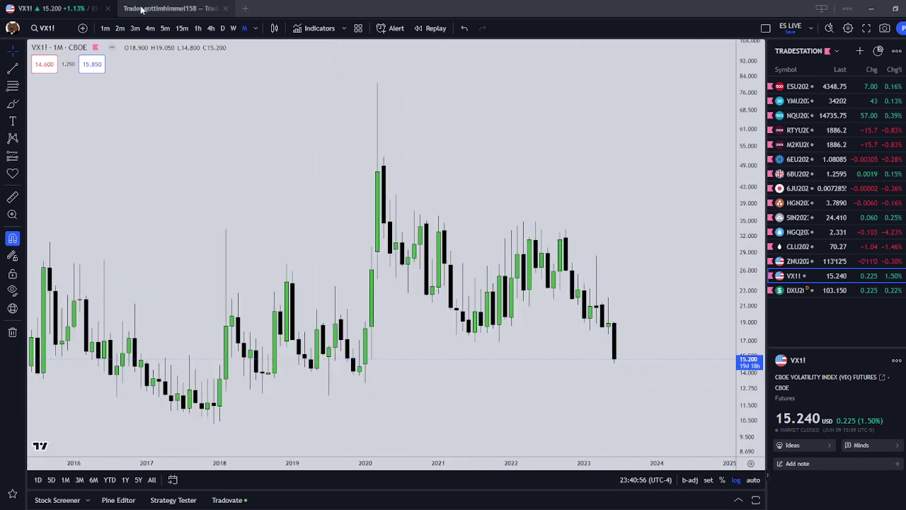
Step: Set VX1! to the weekly interval and examine the price history from the 2020 spike to June 2023
left_click(234, 29)
scroll(536, 268, "down", 6)
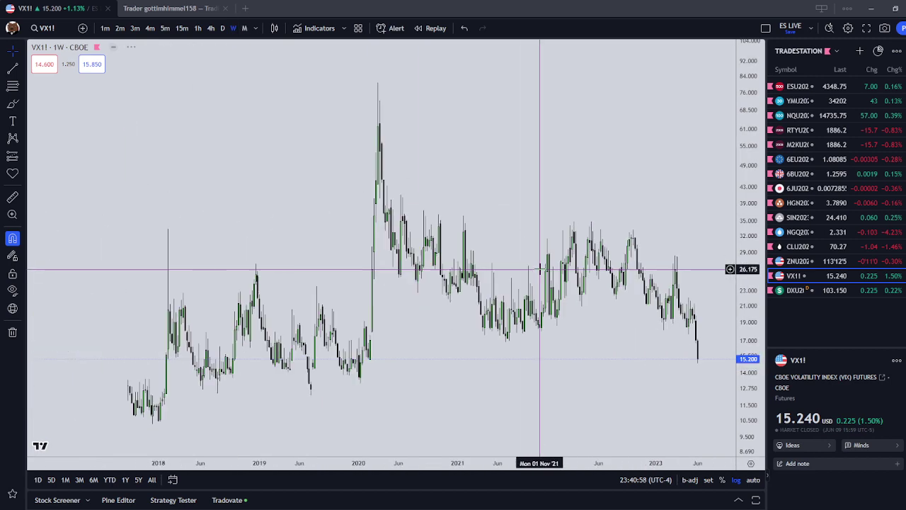
scroll(591, 386, "up", 2)
left_click_drag(585, 382, 561, 376)
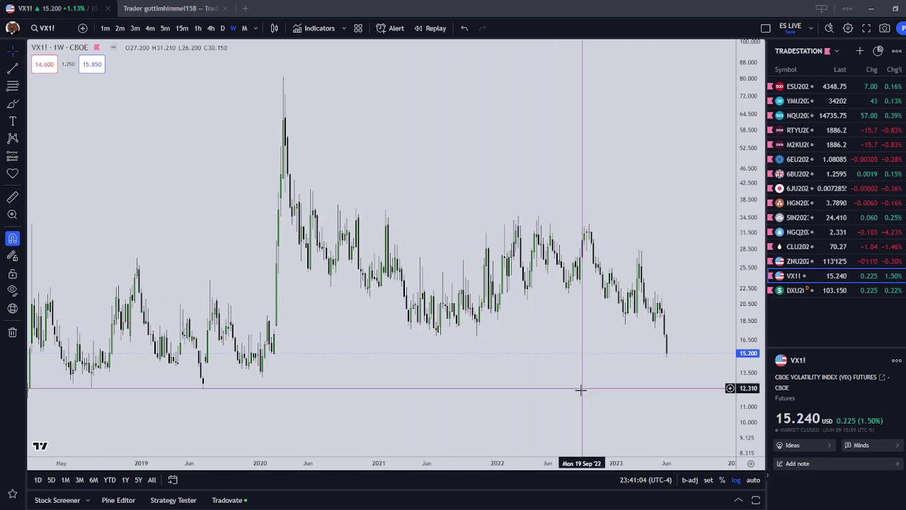
scroll(585, 393, "up", 2)
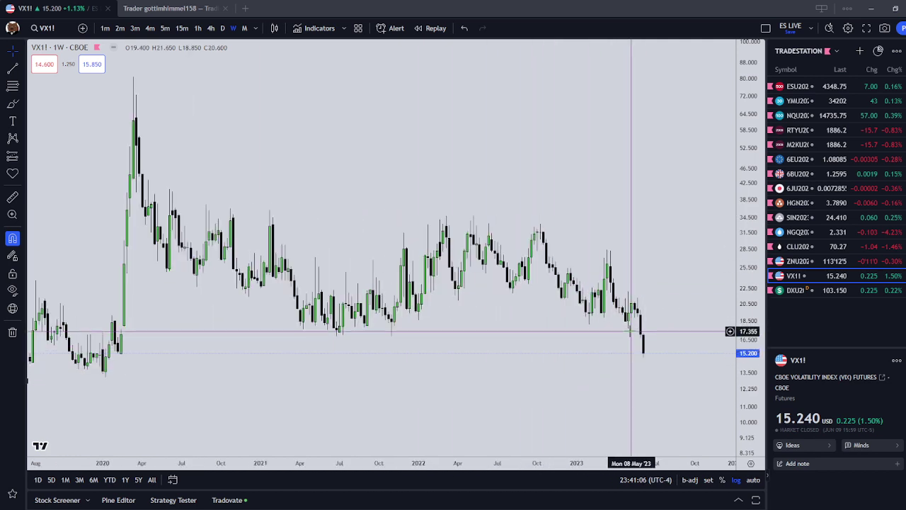
Step: Draw an arrow from the 5 June 2023 weekly low at 14.800 back to about 24 February 2020 near 14.855
left_click(25, 68)
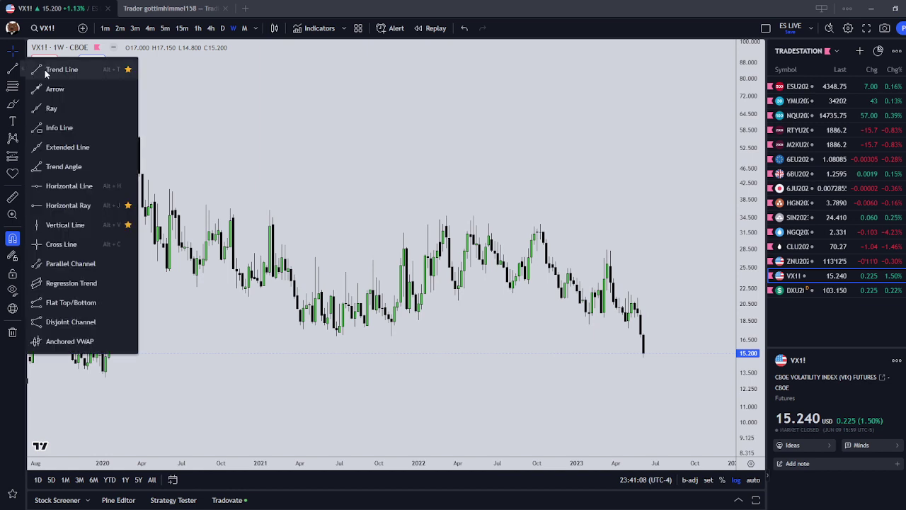
left_click(56, 90)
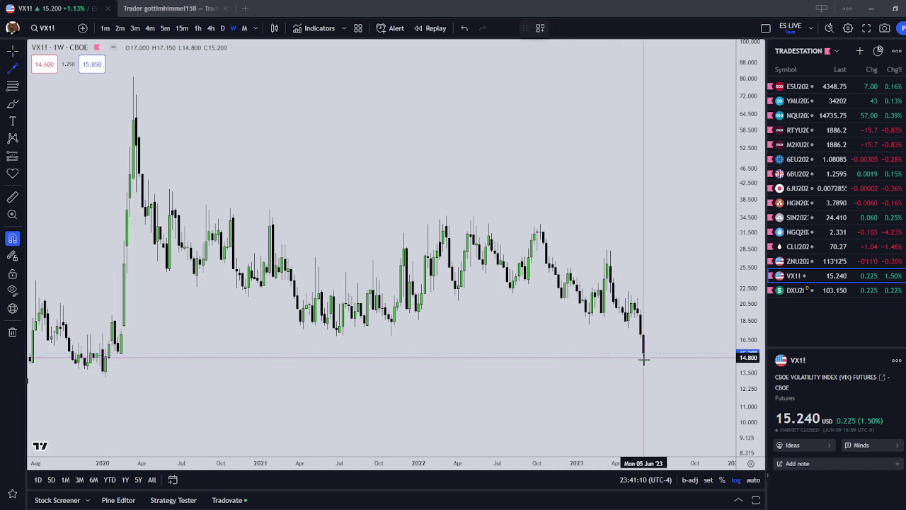
left_click(643, 358)
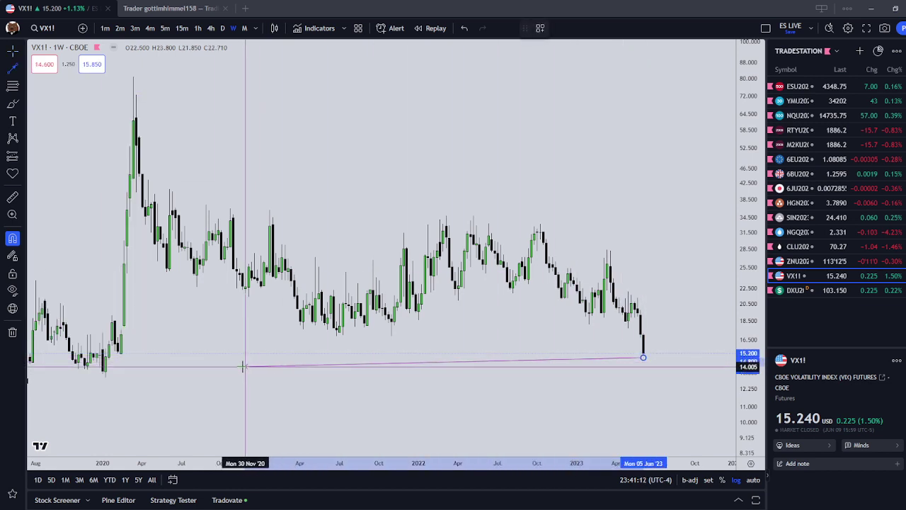
left_click(129, 358)
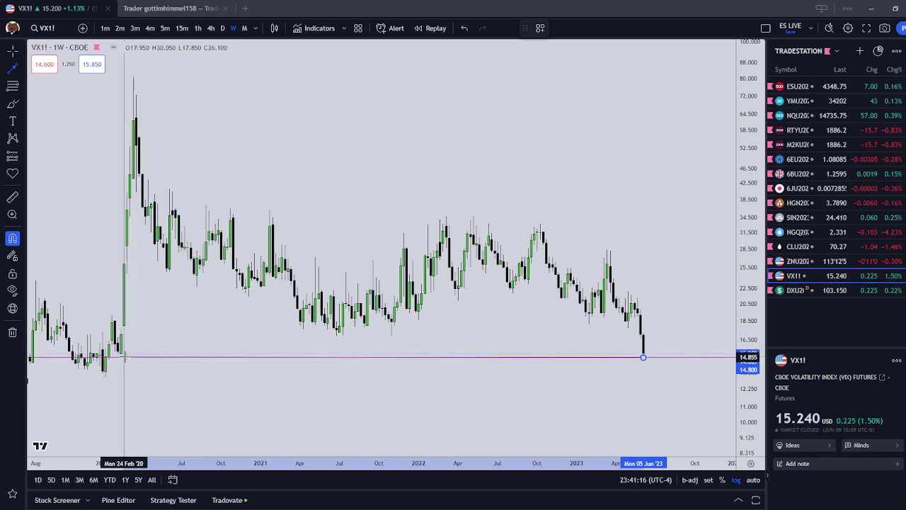
right_click(132, 347)
left_click(126, 348)
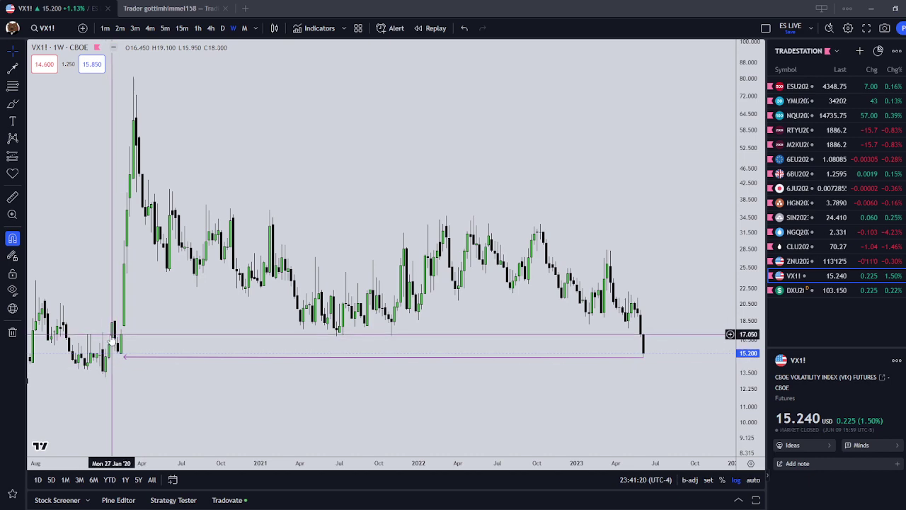
Step: Compare the June 2023 low on the VX1! weekly chart with the 2019 and early 2020 lows
left_click_drag(189, 330, 395, 285)
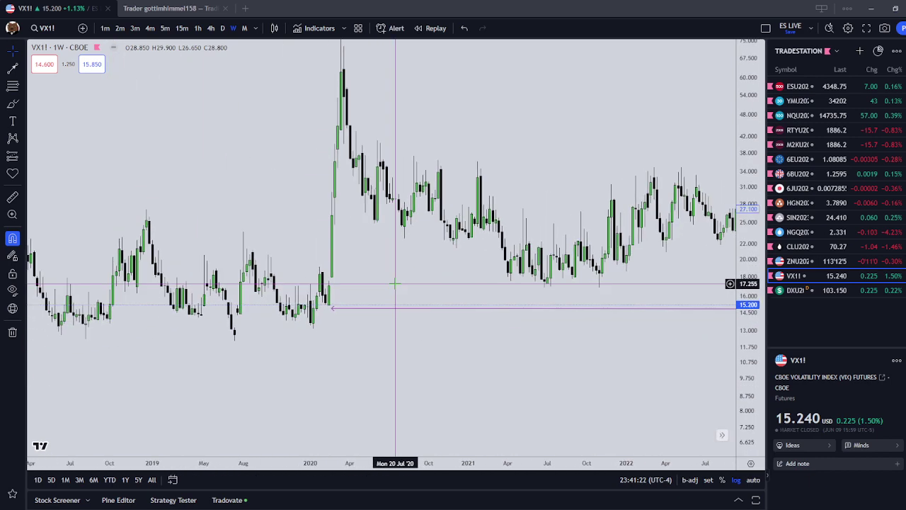
scroll(395, 283, "down", 1)
left_click_drag(489, 358, 370, 370)
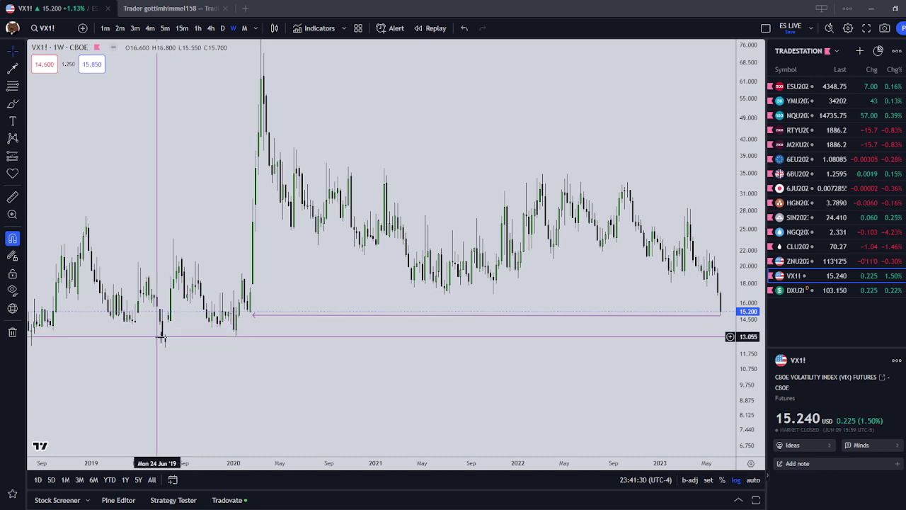
left_click_drag(373, 347, 293, 350)
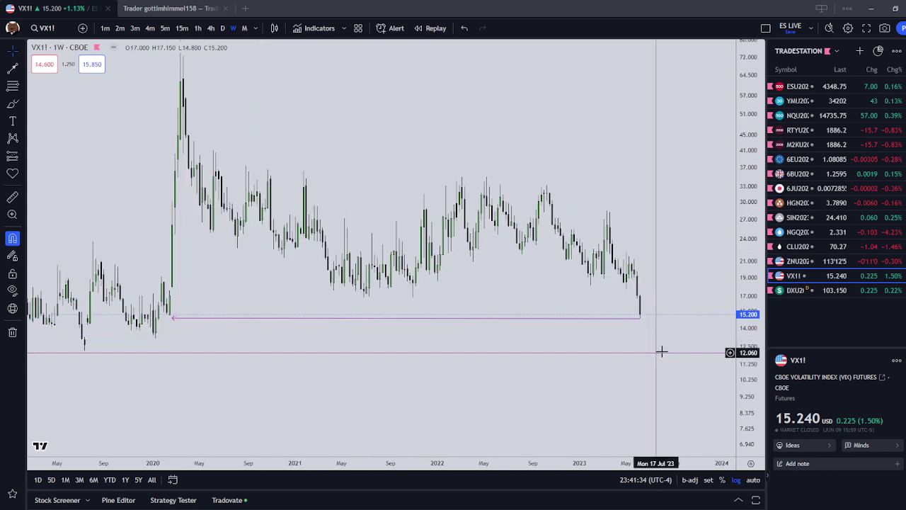
left_click_drag(694, 348, 615, 371)
scroll(615, 371, "up", 3)
Step: Set VX1! to the daily interval, enlarge the June 2023 decline and view the details of the June contract switch
left_click(222, 29)
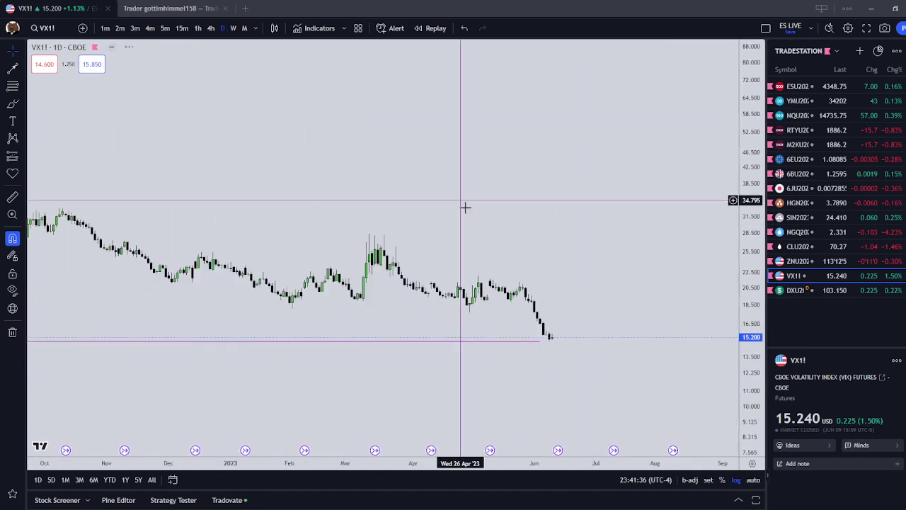
left_click_drag(749, 431, 750, 234)
scroll(591, 370, "up", 4)
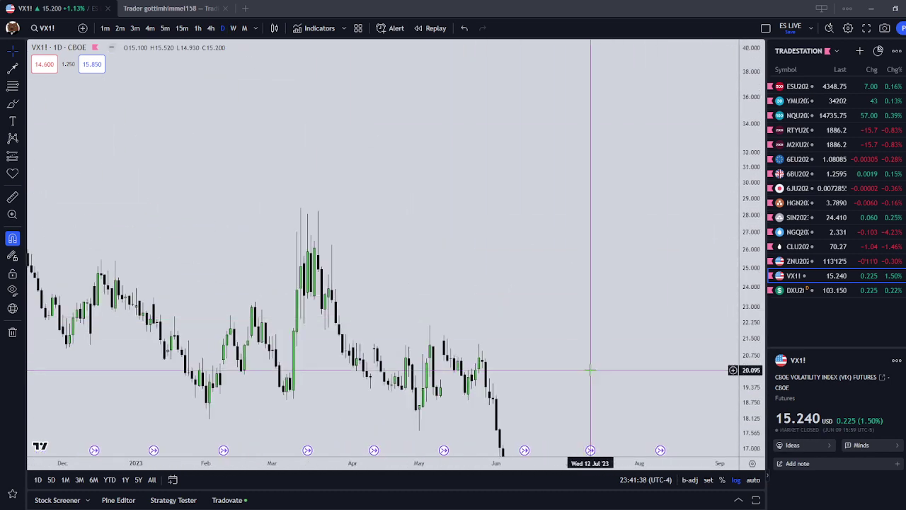
left_click_drag(590, 370, 615, 177)
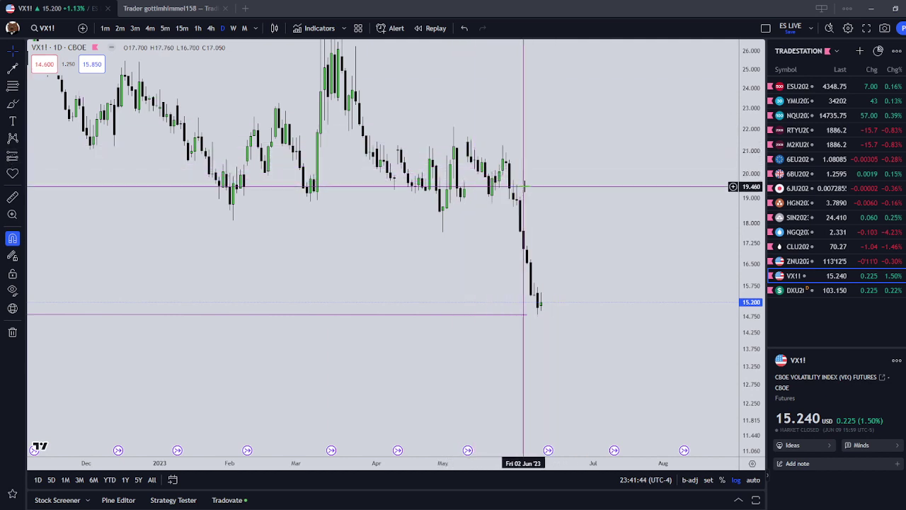
scroll(557, 195, "up", 1)
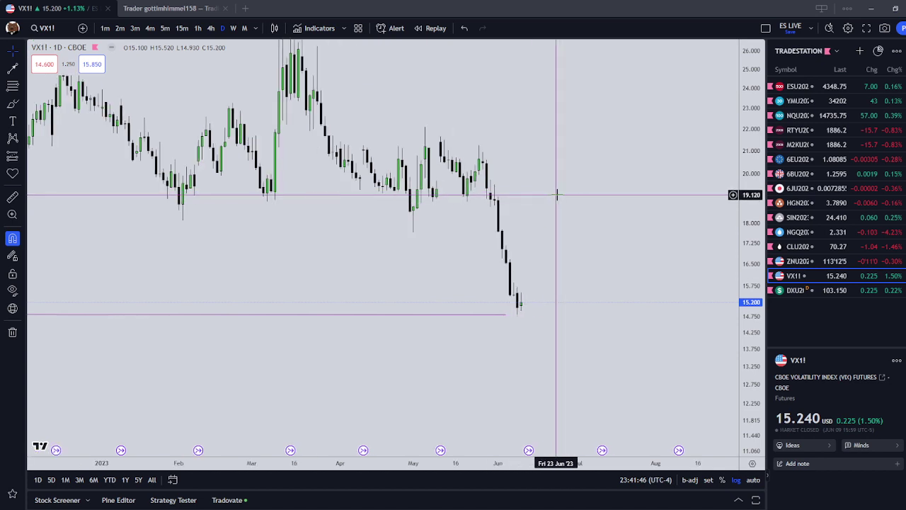
scroll(542, 368, "down", 1)
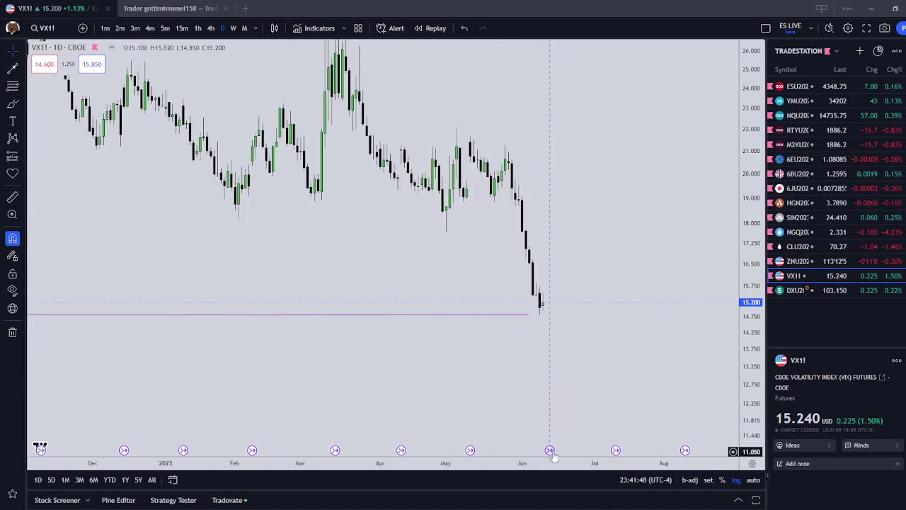
mouse_move(553, 456)
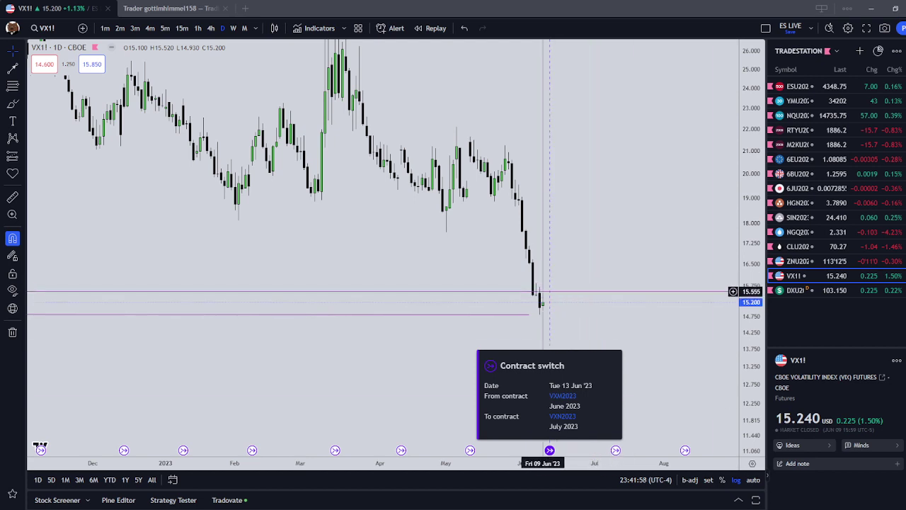
left_click(574, 180)
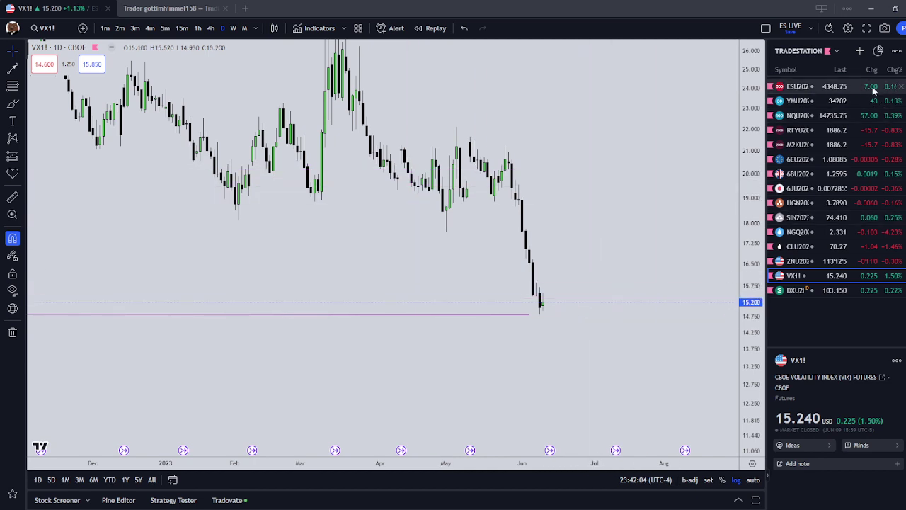
Step: Set VX1! to the 4-hour interval and draw a horizontal arrow from the 6 June 2023 low at 15.400 to just past the latest candle
left_click(211, 28)
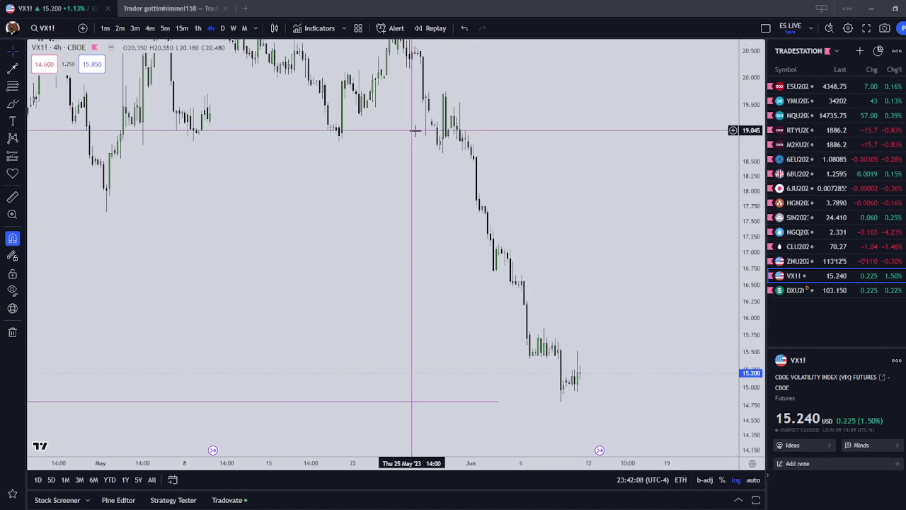
scroll(356, 140, "up", 2)
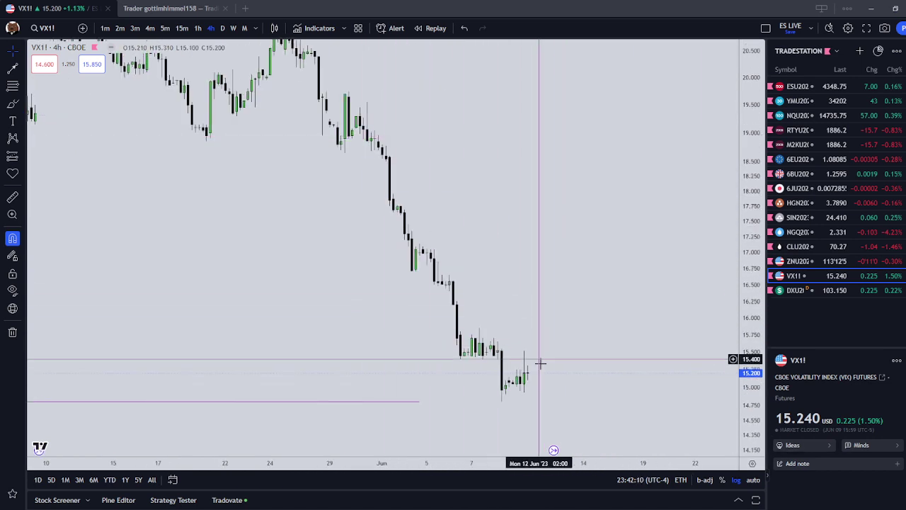
scroll(542, 382, "up", 1)
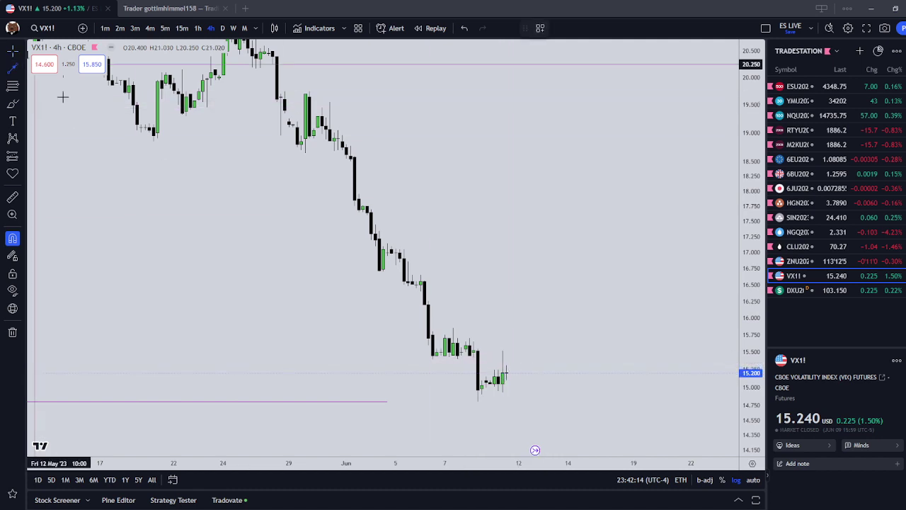
left_click(432, 359)
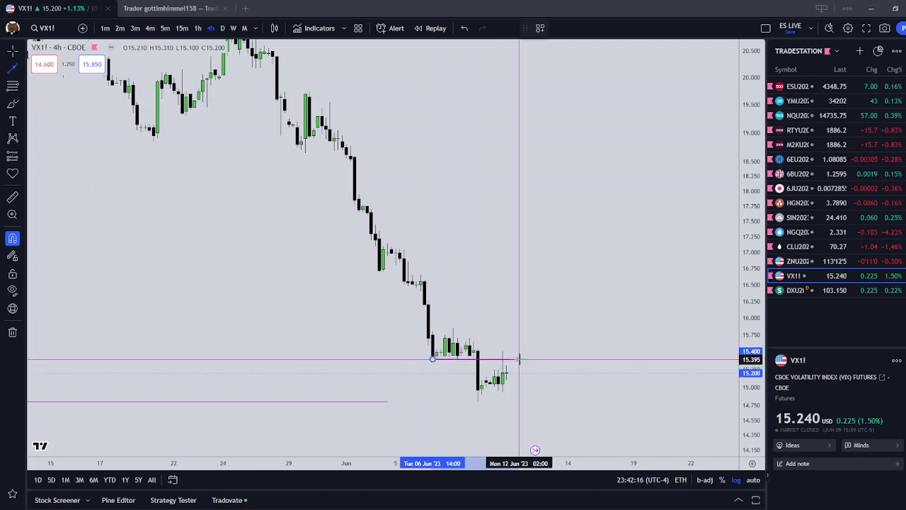
right_click(511, 361)
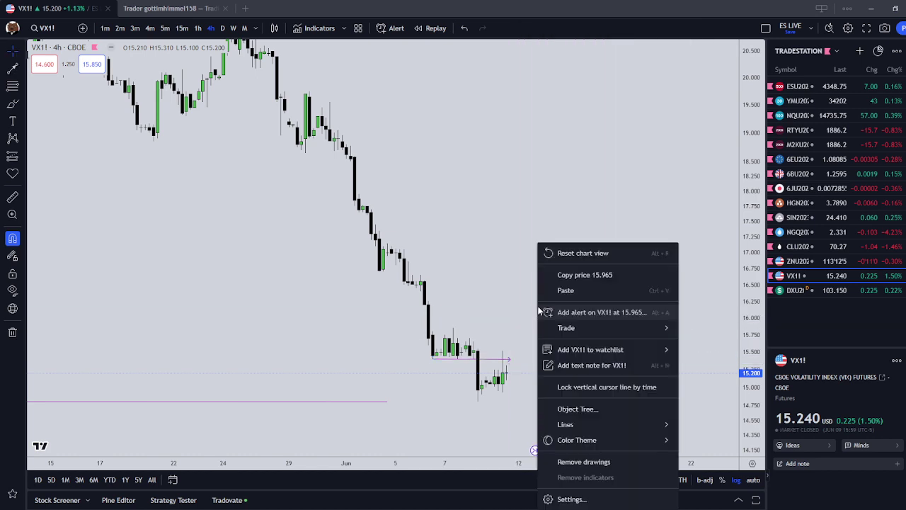
key("Escape")
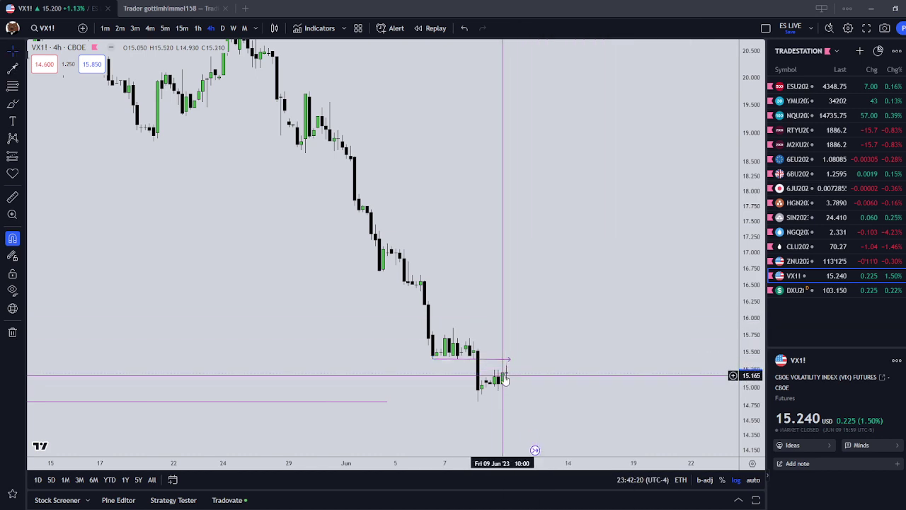
Step: Examine the VX1! 4-hour decline from late May to 9 June 2023, including the swings near its start
scroll(673, 358, "up", 4)
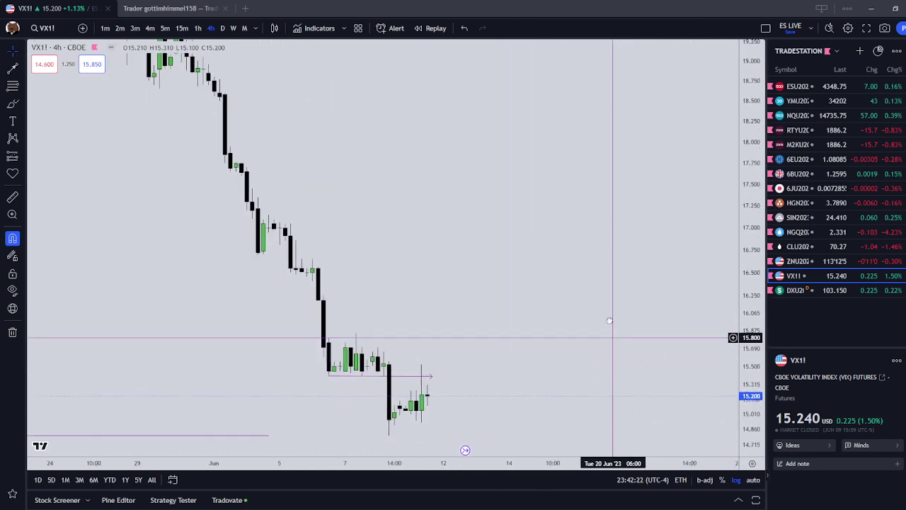
scroll(606, 283, "down", 5)
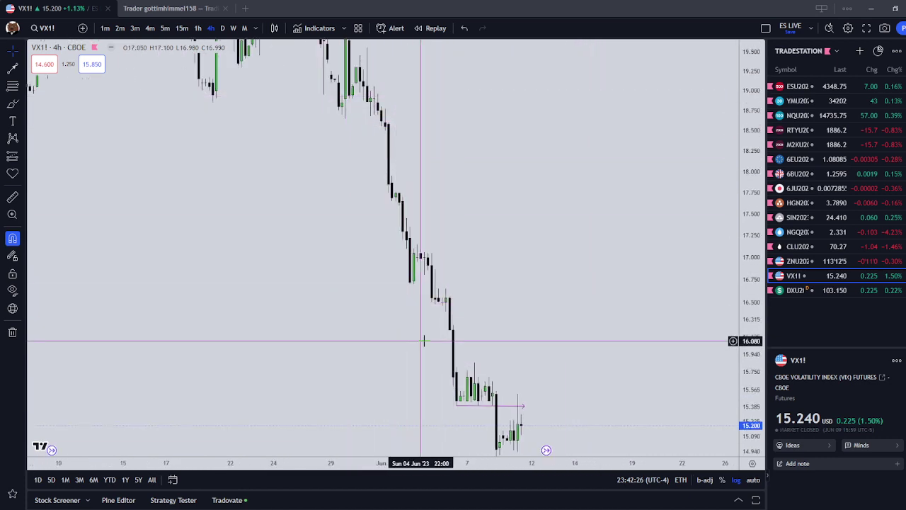
left_click_drag(391, 113, 369, 123)
left_click_drag(456, 152, 430, 121)
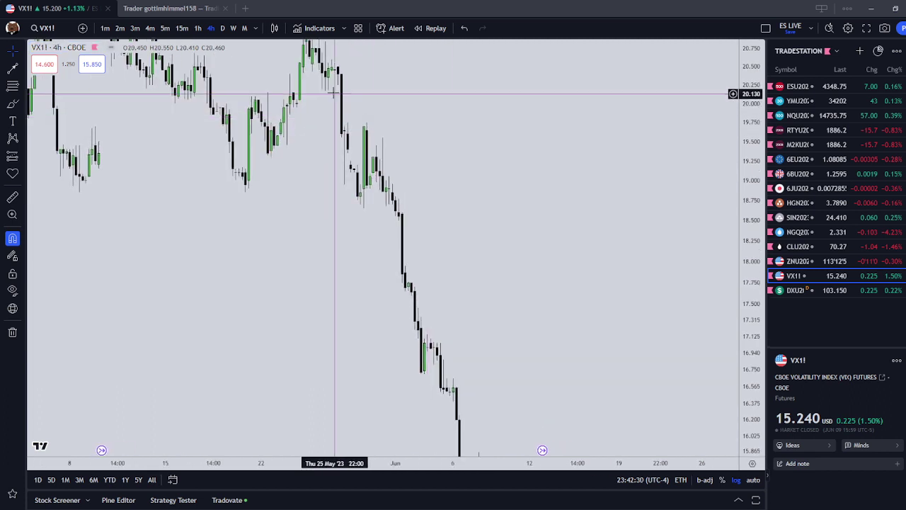
left_click_drag(473, 170, 458, 86)
left_click_drag(752, 210, 752, 294)
scroll(657, 269, "down", 3)
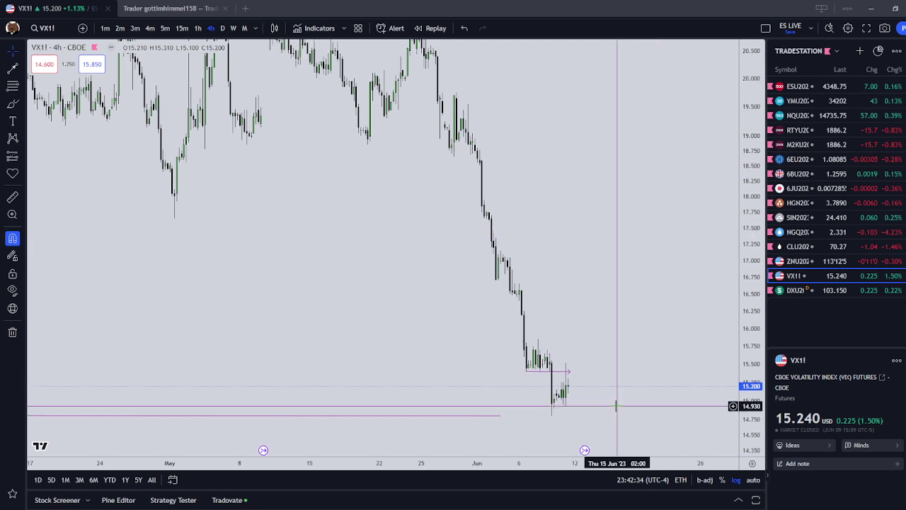
Step: Extend the arrow from the 6 June 2023 low to about 13 June 2023 at 15.410
left_click_drag(442, 217, 466, 301)
left_click_drag(599, 339, 544, 245)
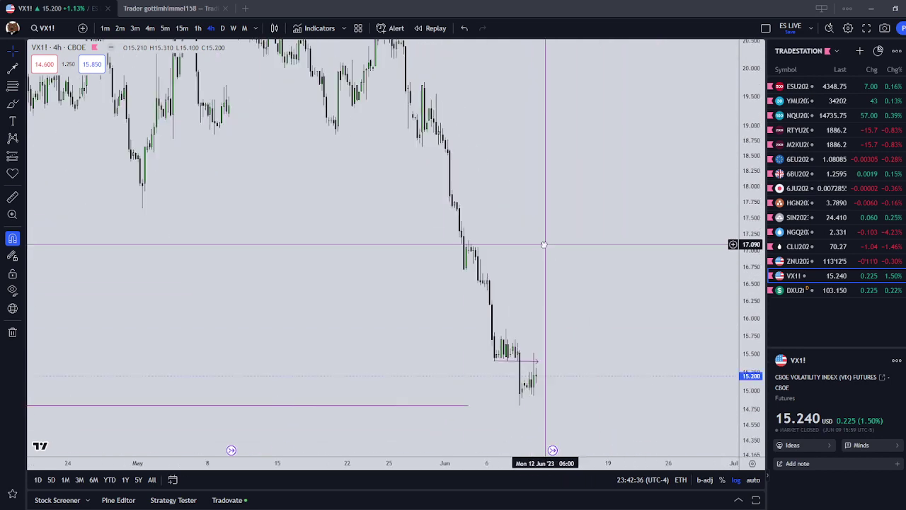
scroll(544, 245, "up", 2)
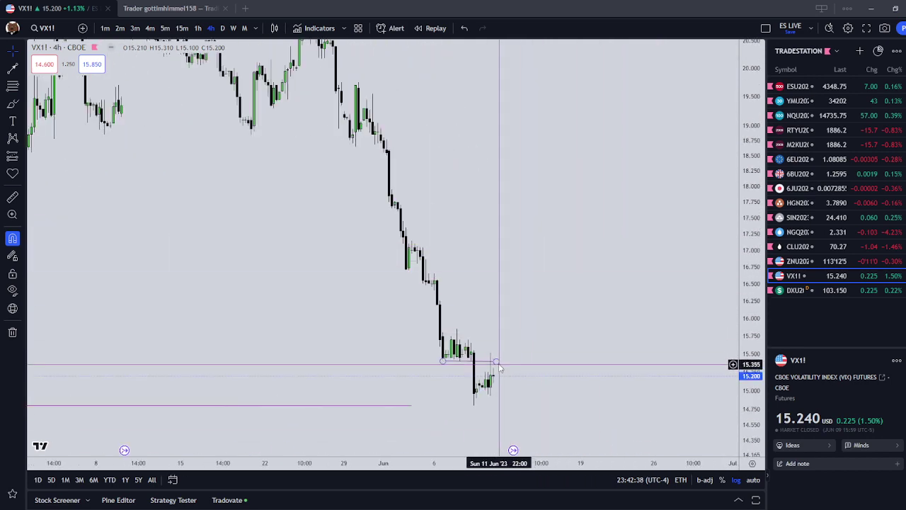
left_click_drag(495, 361, 530, 355)
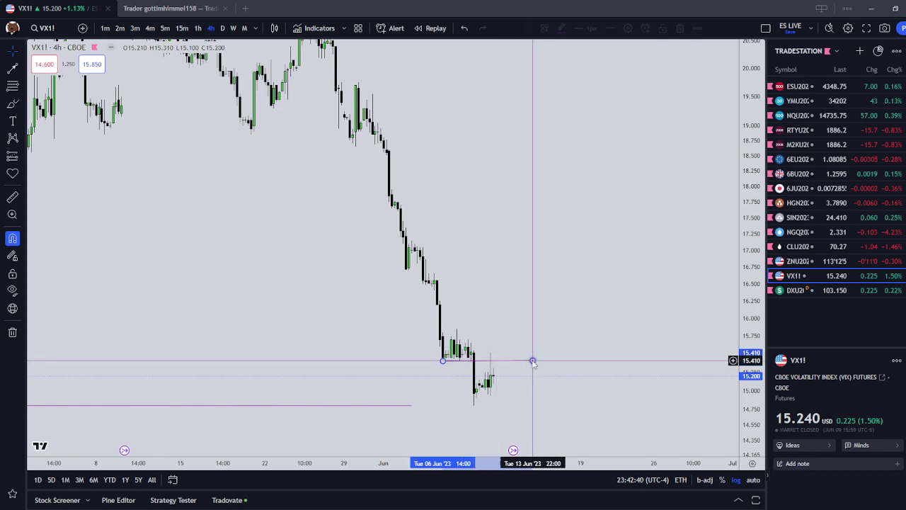
left_click(533, 361)
Step: Review DXU2023 on the 4-hour and daily intervals against its 0.5 levels at 103.845 and 102.935
left_click(821, 290)
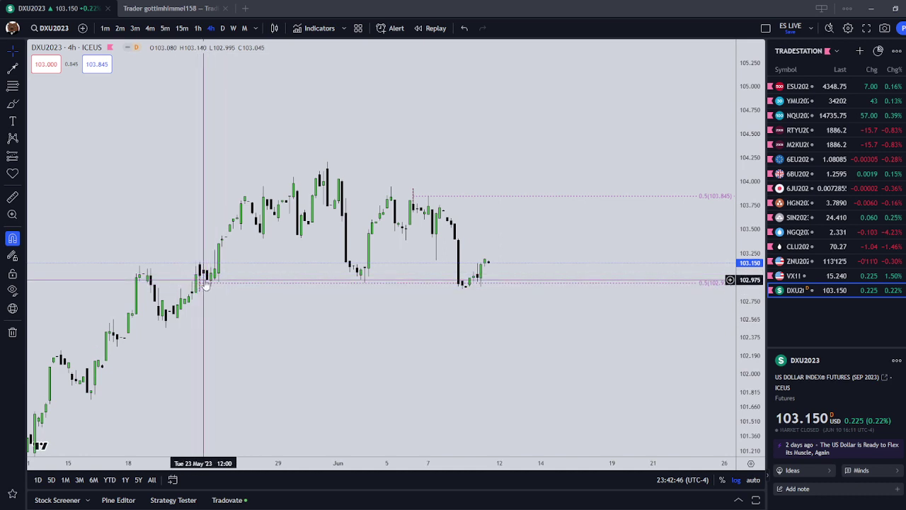
scroll(490, 241, "down", 3)
scroll(490, 239, "down", 1)
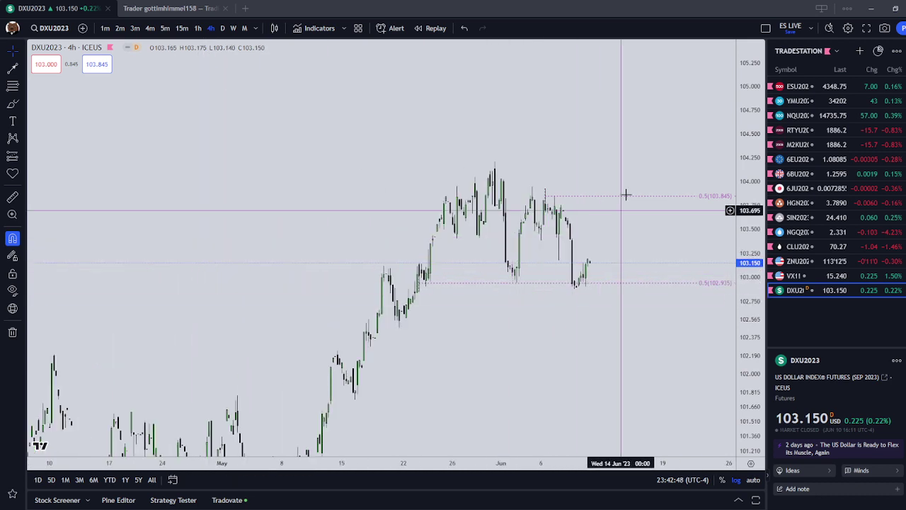
left_click(623, 196)
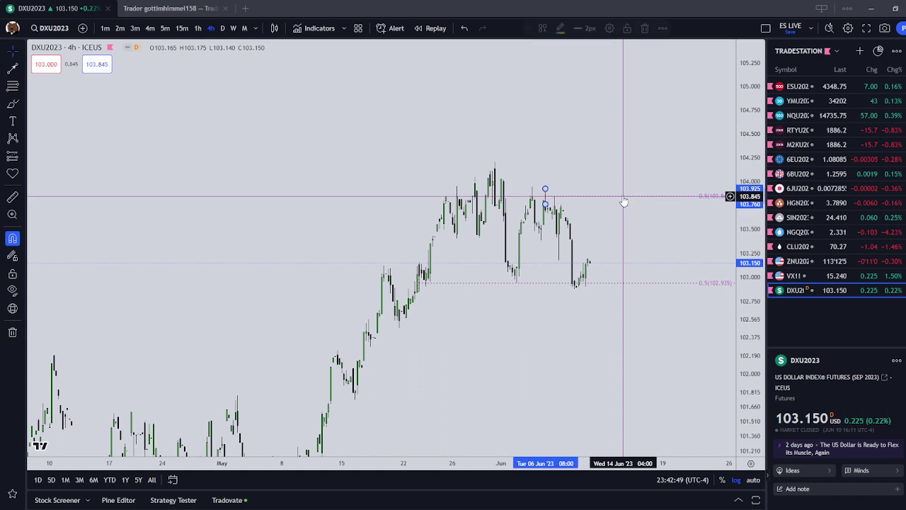
left_click(224, 28)
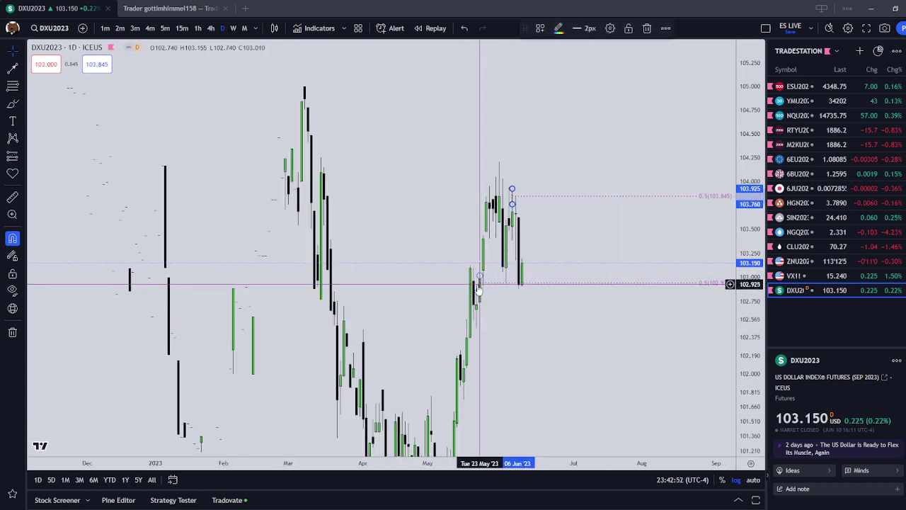
left_click(534, 229)
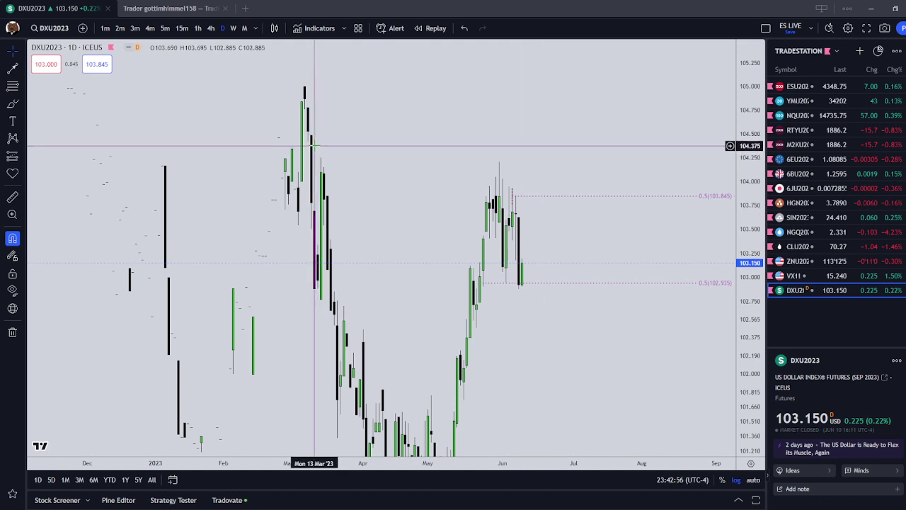
Step: Switch to ZNU2023 and mark the 0.5 Fibonacci level at 113'02'0 on the lower wick of the 30 May 2023 daily candle
key("Up")
key("Up")
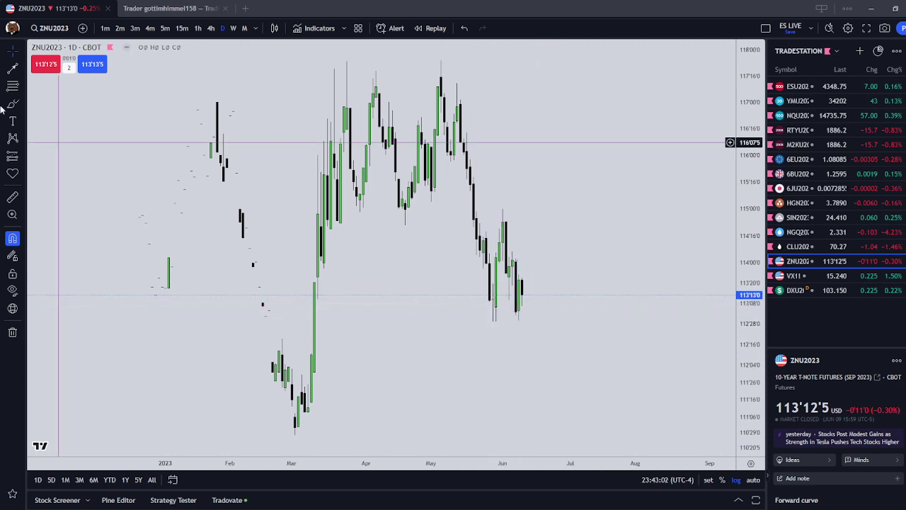
left_click(11, 86)
left_click(496, 323)
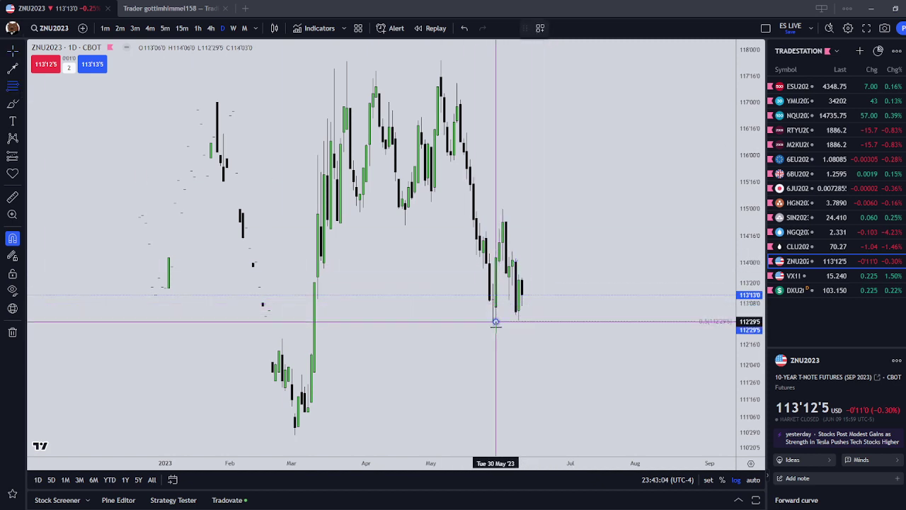
left_click(495, 307)
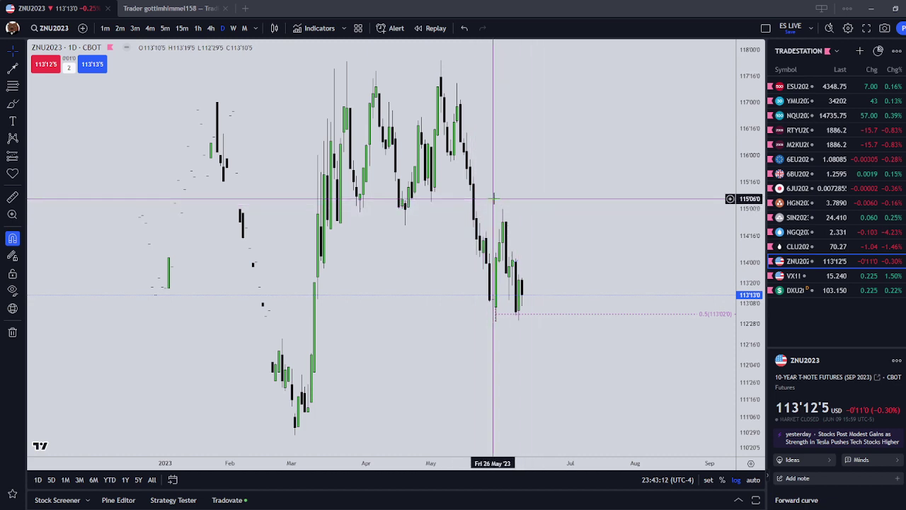
Step: Add a second 0.5 Fibonacci level at 115'04'5 across the mid-May 2023 decline on the ZNU2023 daily chart
left_click(15, 87)
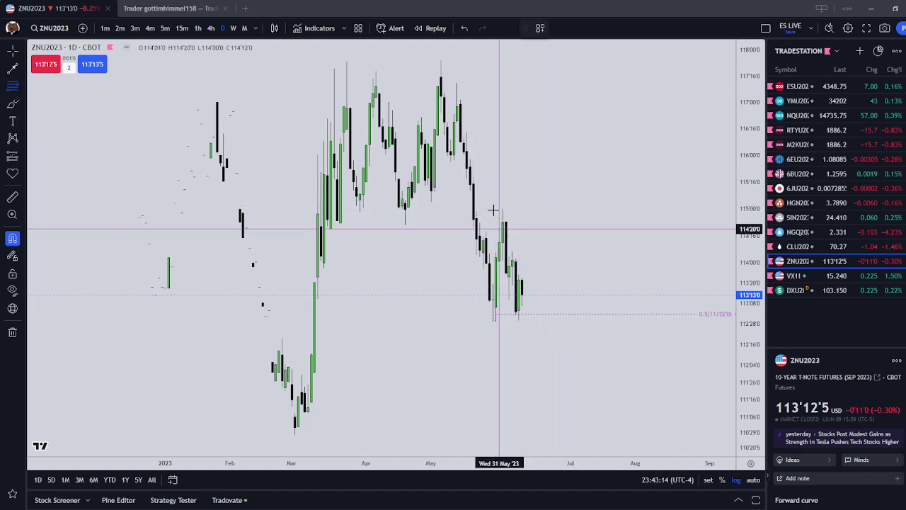
left_click(472, 205)
left_click(470, 191)
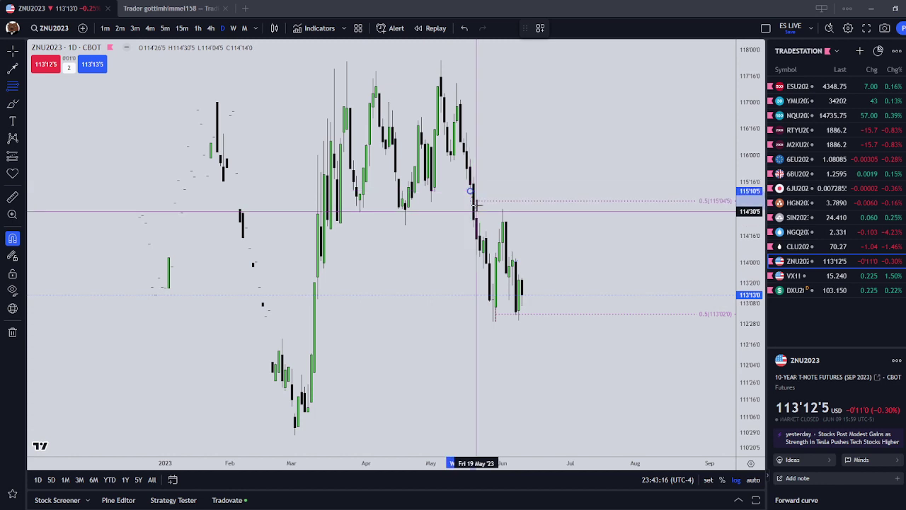
left_click(477, 208)
right_click(558, 168)
left_click(666, 196)
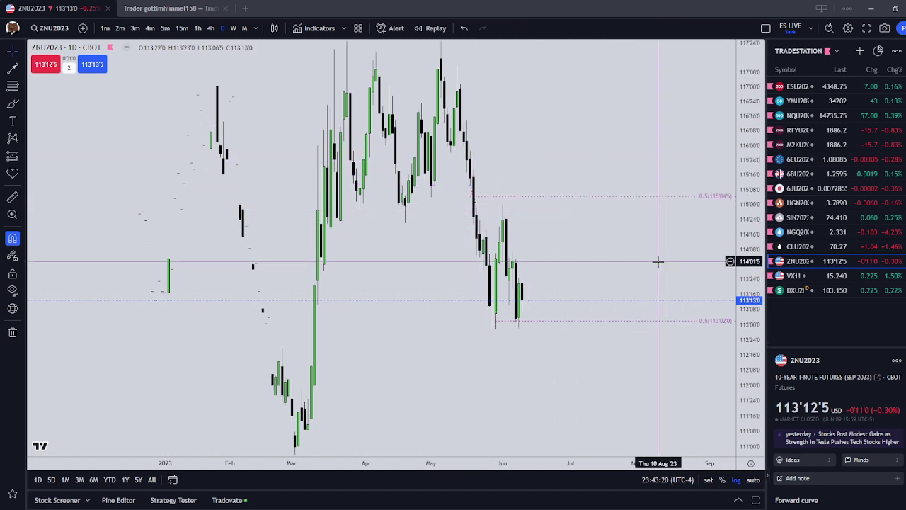
scroll(640, 260, "up", 3)
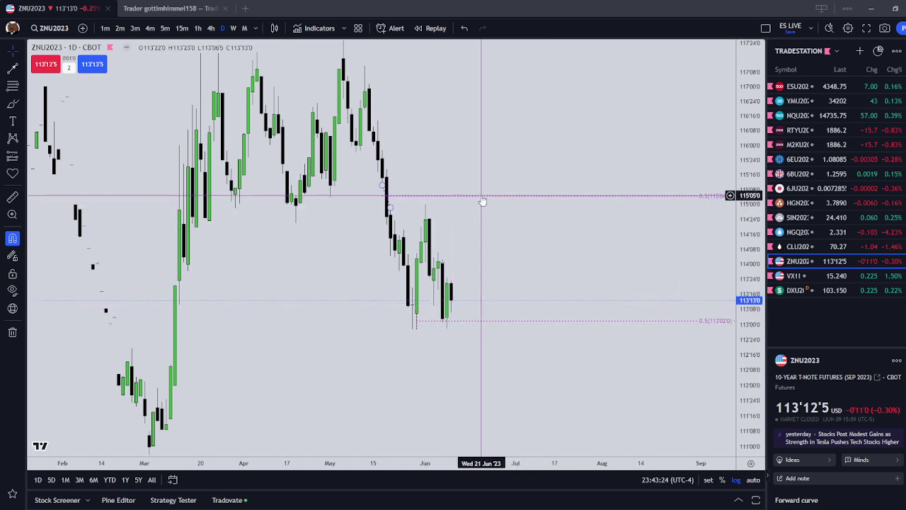
Step: Try a 0.5 Fibonacci level at 112'27'0 across the early-March 2023 rise on the ZNU2023 daily chart, and remove it
left_click(12, 85)
left_click(171, 364)
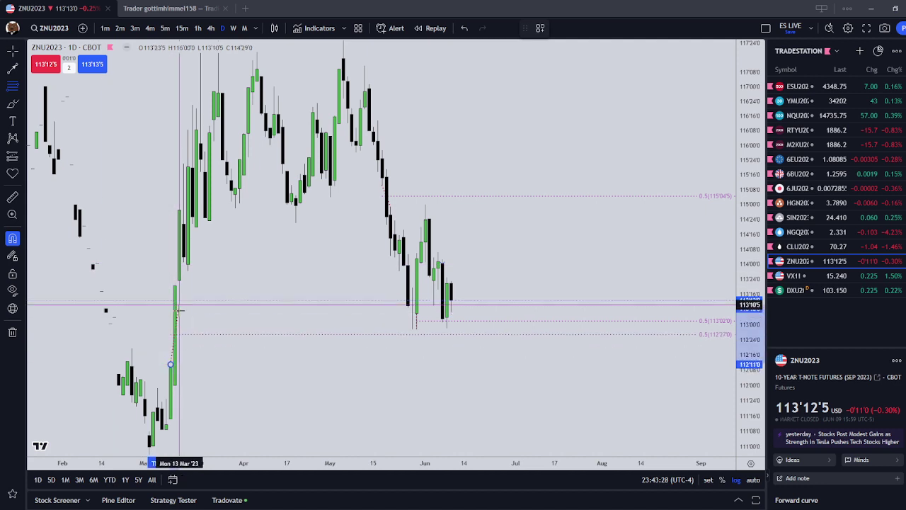
left_click(179, 310)
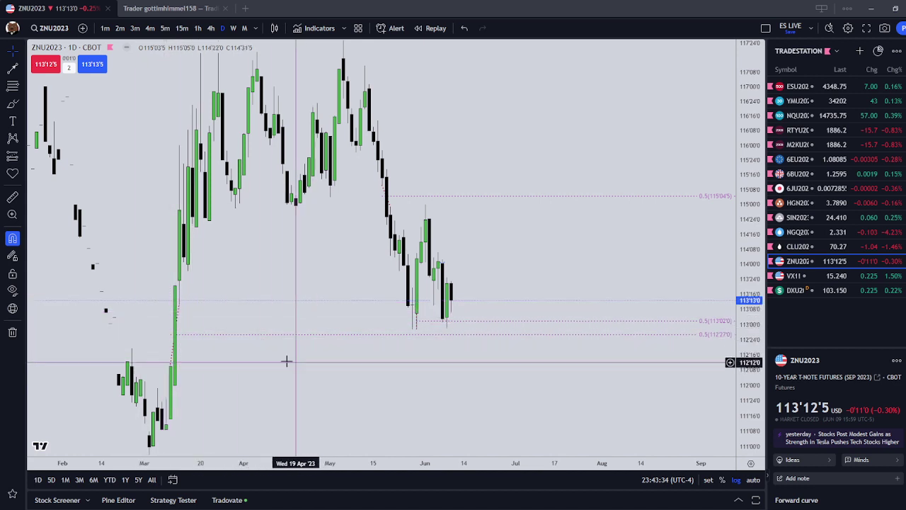
left_click(290, 334)
left_click(643, 29)
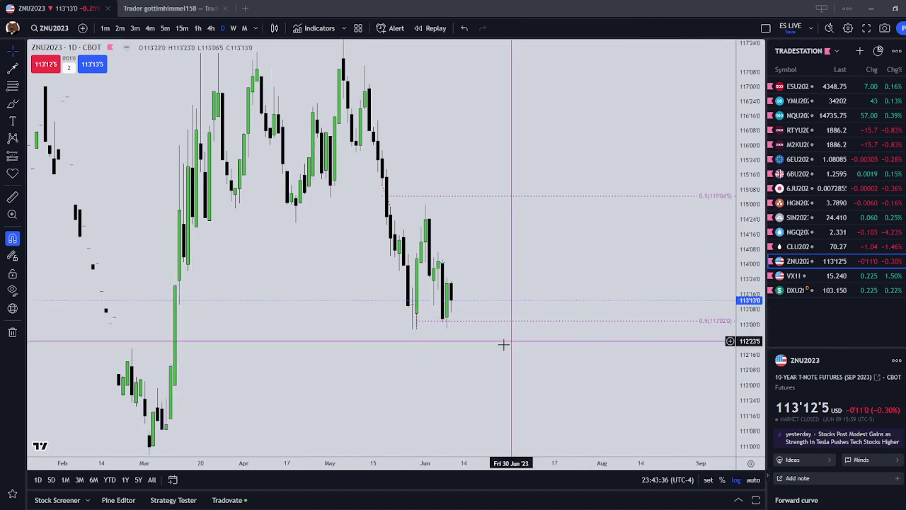
Step: Compare the daily charts of VX1!, DXU2023, ESU2023 and NQU2023, including the marked highs on NQU2023
left_click(863, 280)
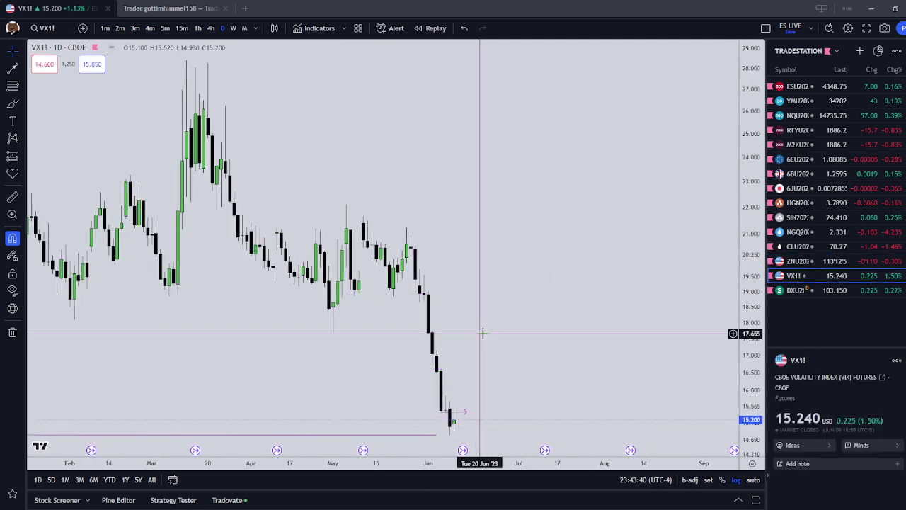
left_click(848, 295)
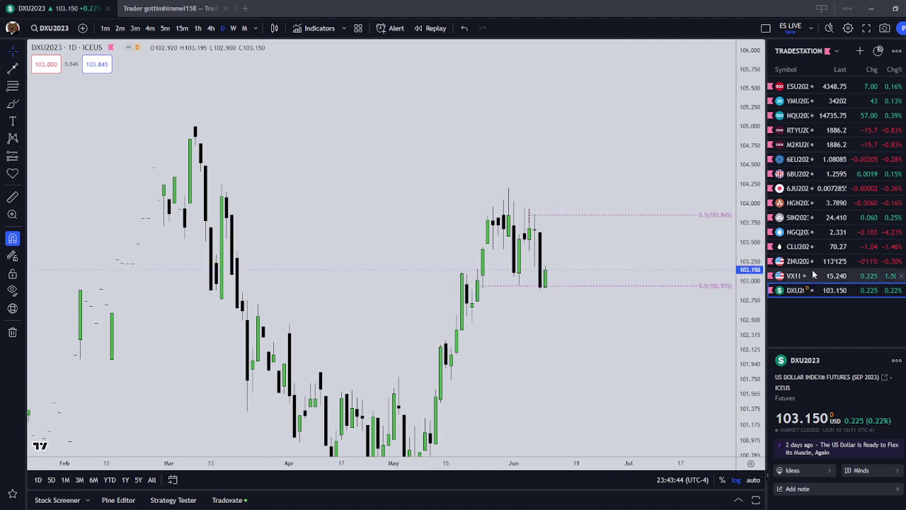
left_click(827, 88)
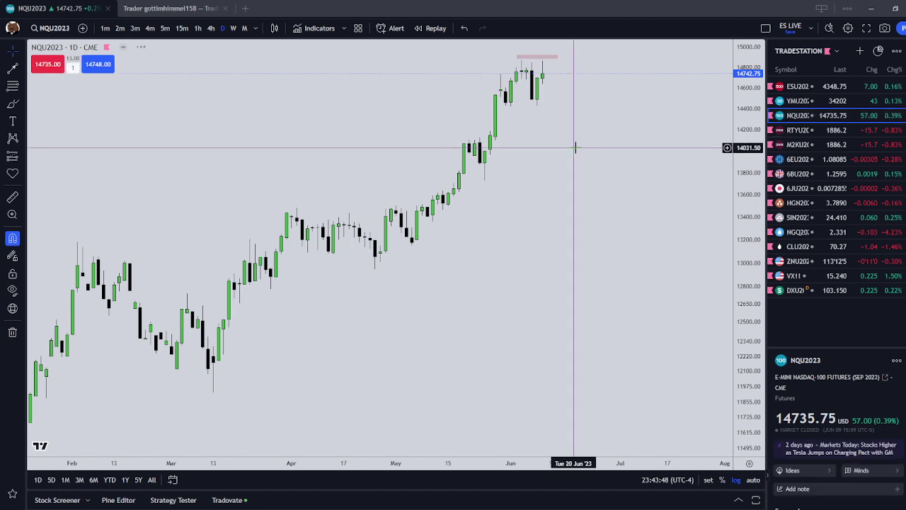
left_click_drag(629, 118, 635, 369)
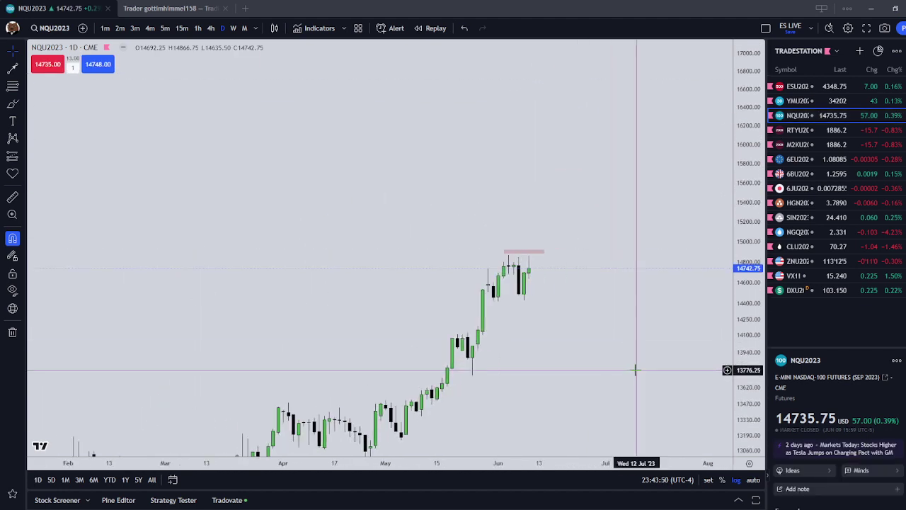
Step: Review VX1! on the daily and weekly intervals around the June 2023 low
left_click(831, 275)
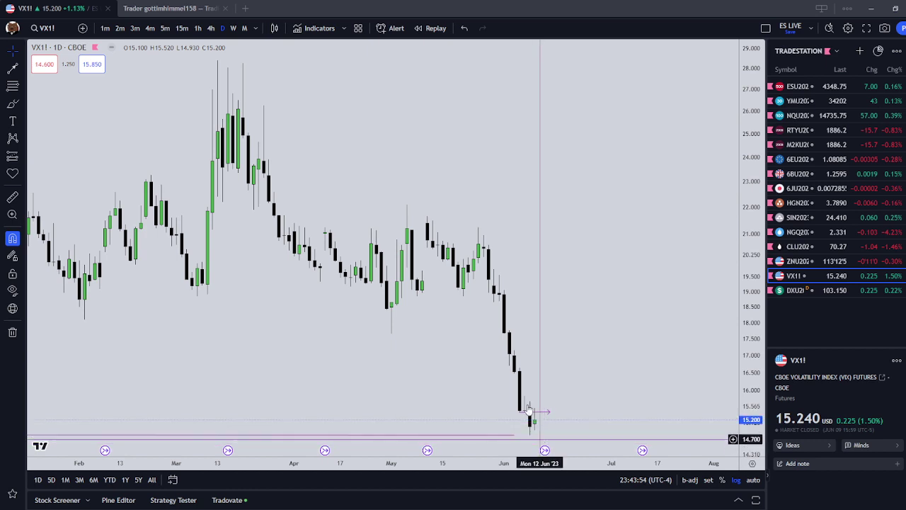
left_click(235, 29)
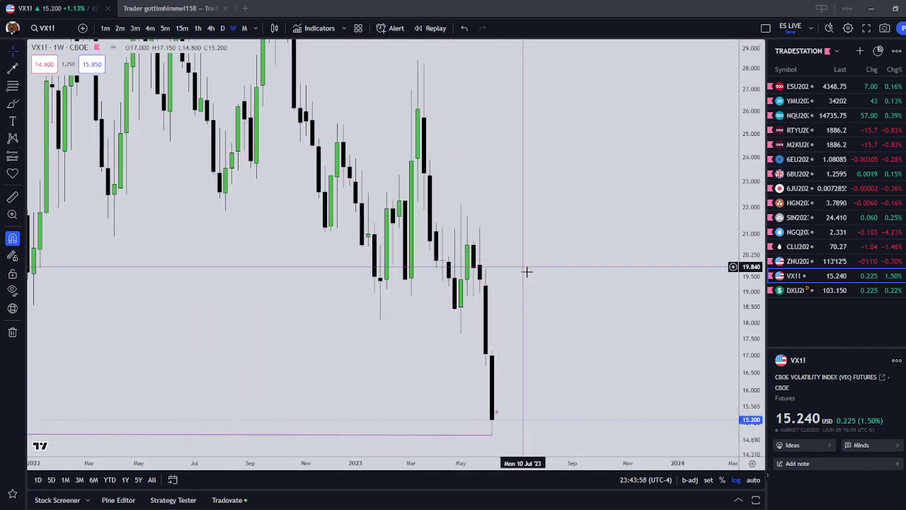
left_click_drag(487, 304, 539, 285)
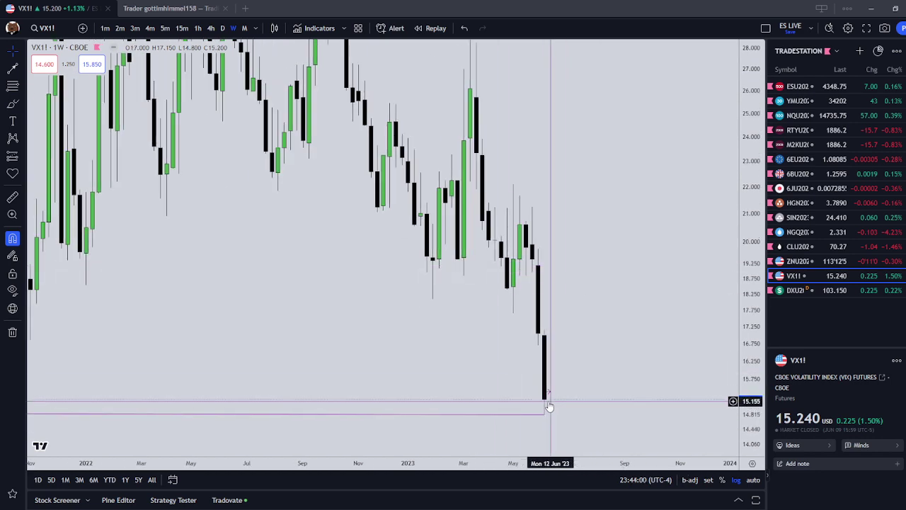
scroll(548, 407, "up", 2)
left_click_drag(756, 162, 753, 319)
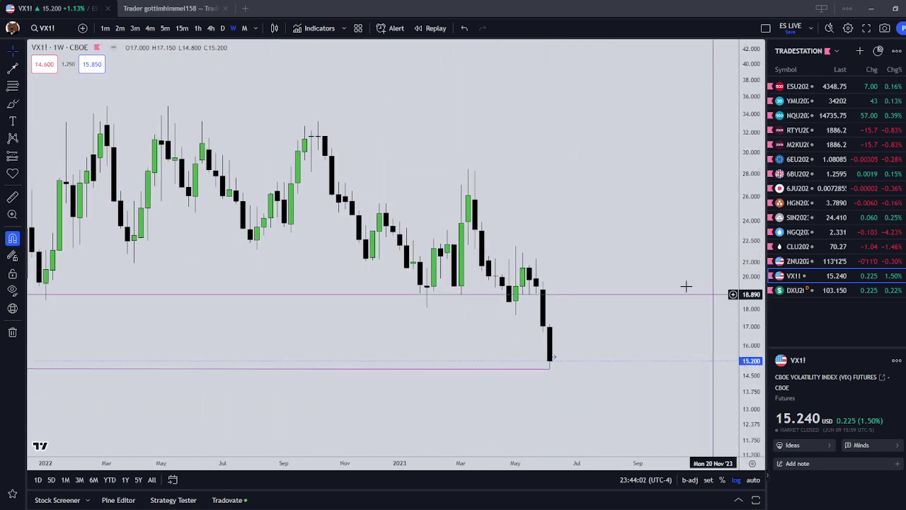
Step: Show VX1! on the monthly interval and lower the long arrow's March 2020 end to about 14.645
left_click(244, 29)
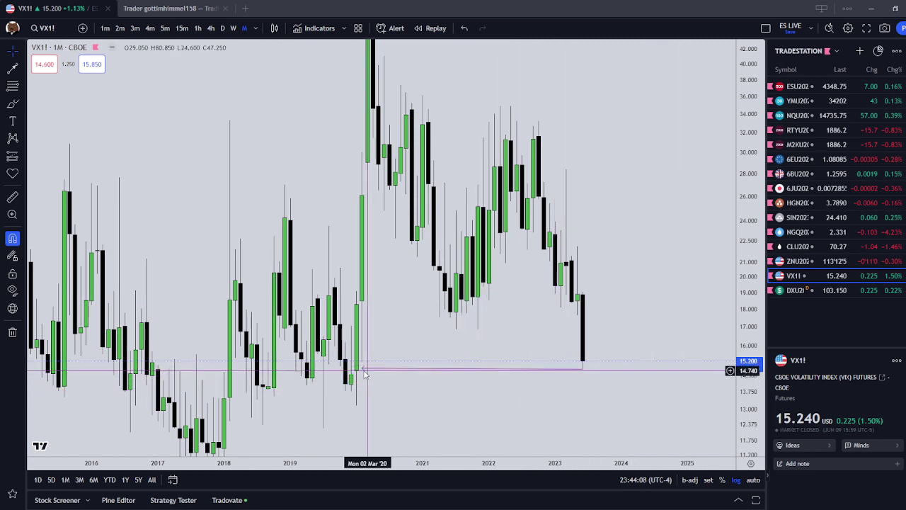
mouse_move(361, 368)
left_mouse_down()
mouse_move(374, 379)
mouse_move(362, 372)
left_mouse_up()
left_click(623, 372)
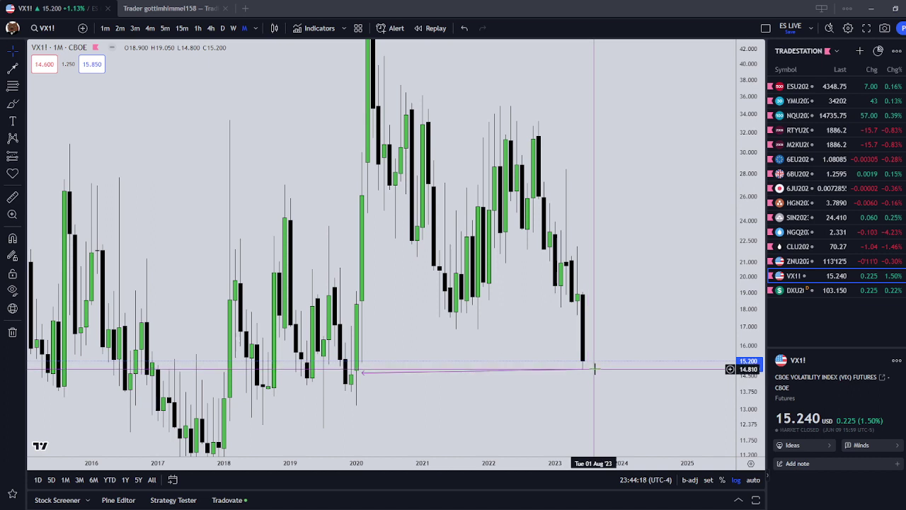
left_click_drag(368, 373, 367, 372)
left_click(361, 374)
left_click(373, 373)
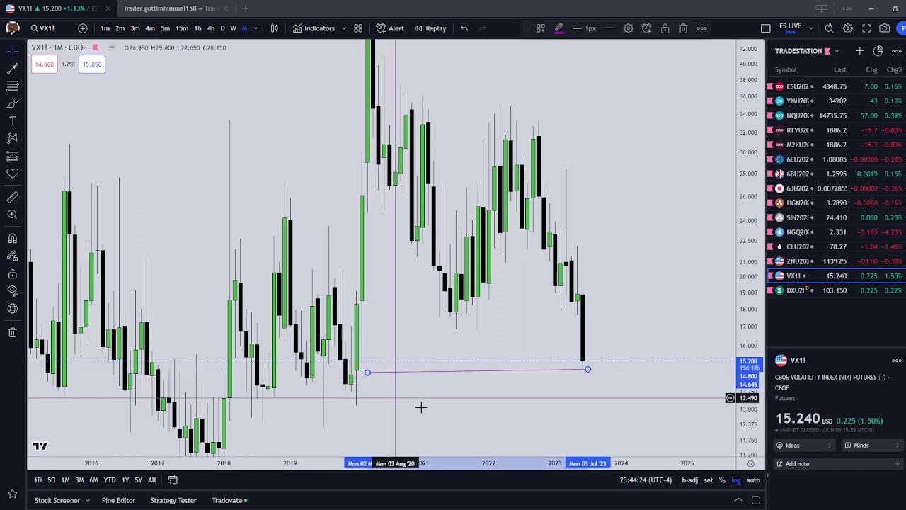
Step: Move the long arrow's right end back onto the June 2023 monthly candle at about 14.855
left_click_drag(421, 406, 419, 370)
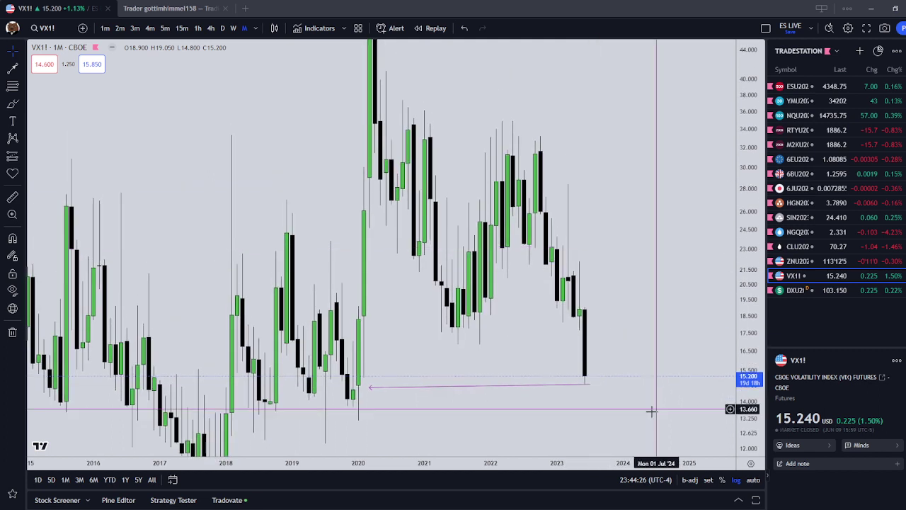
left_click(587, 388)
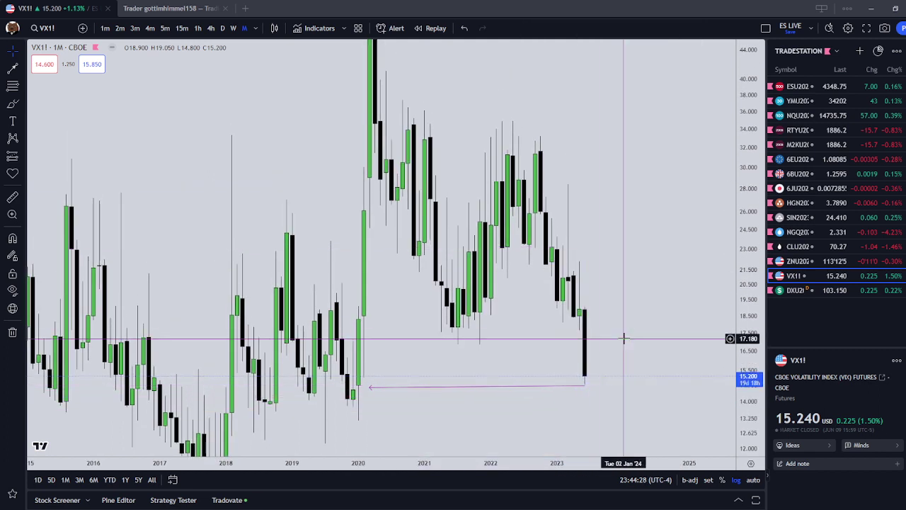
left_click_drag(582, 386, 587, 384)
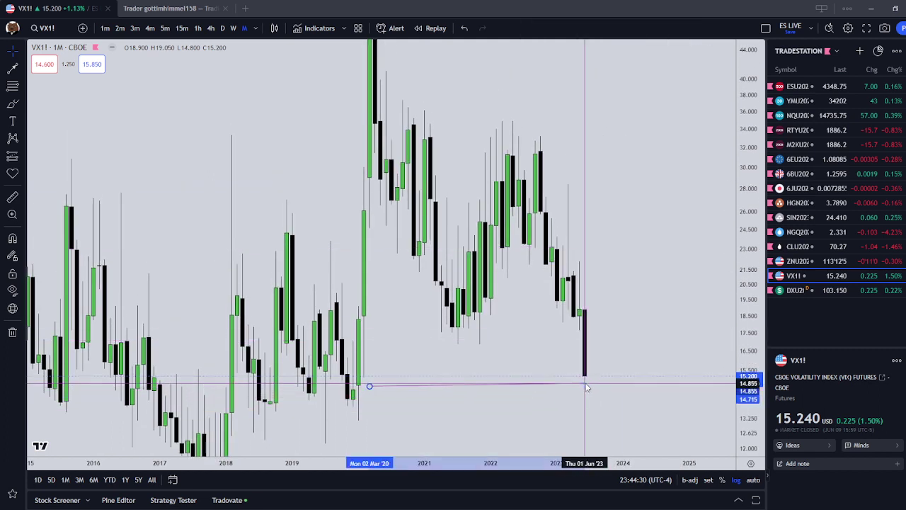
left_click(606, 273)
Step: Examine the VX1! monthly history back to 2011 against the June 2023 low
scroll(607, 271, "up", 1)
scroll(606, 271, "down", 2)
left_click_drag(606, 271, 603, 186)
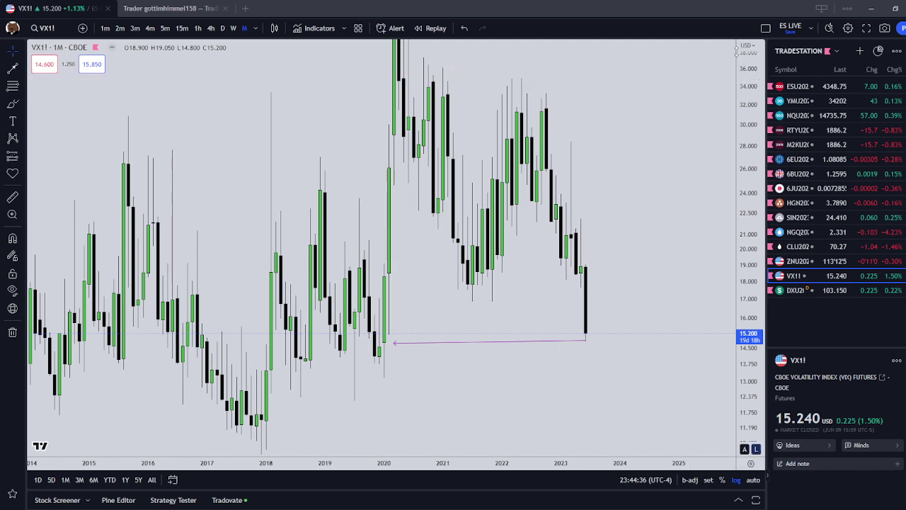
left_click_drag(737, 52, 736, 145)
scroll(662, 124, "down", 3)
scroll(661, 134, "up", 3)
left_click_drag(661, 142, 655, 165)
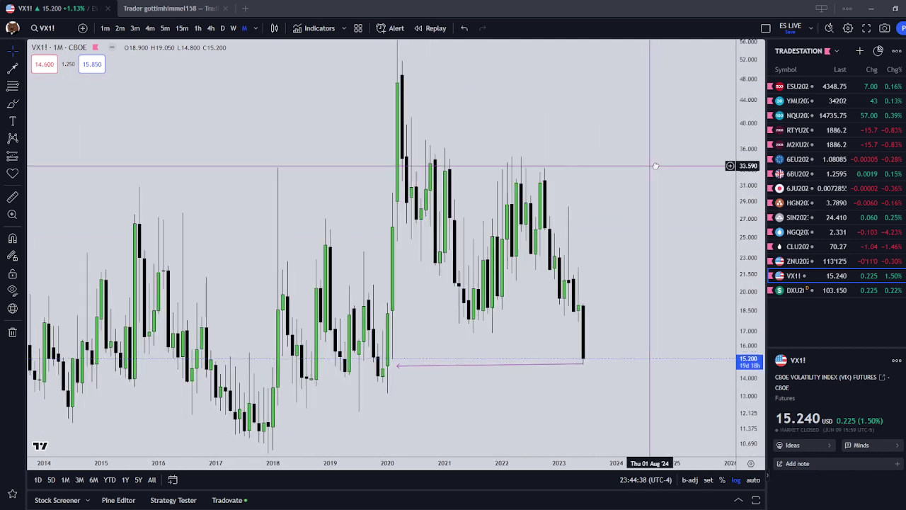
scroll(656, 166, "down", 2)
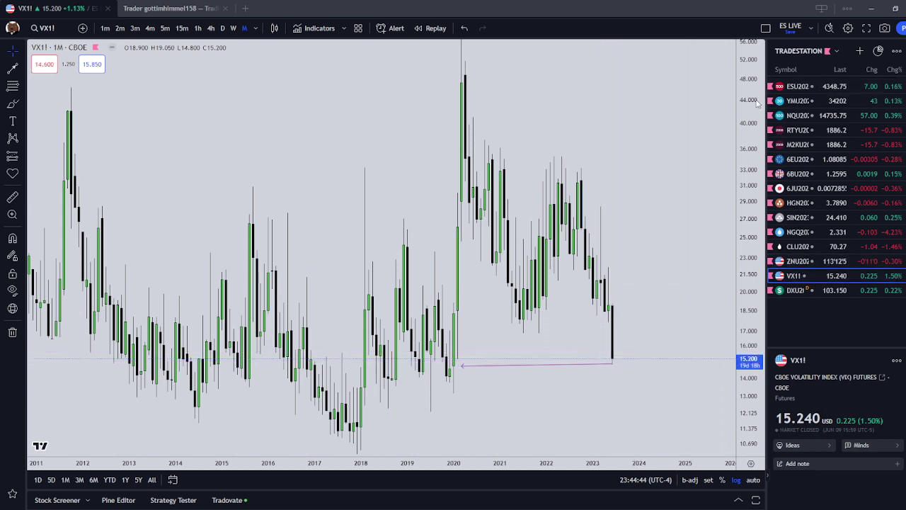
Step: Lower the long arrow's March 2020 end to about 14.535 on the VX1! monthly chart
scroll(546, 307, "up", 3)
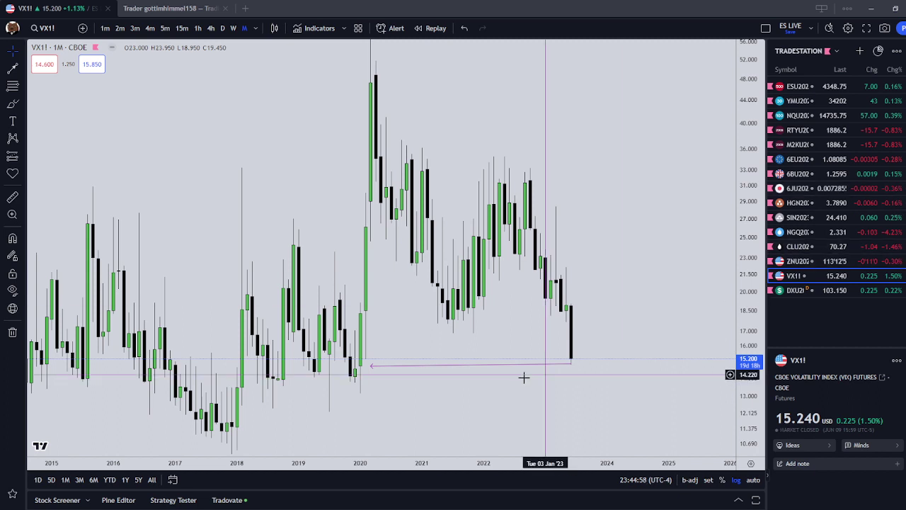
mouse_move(371, 366)
left_mouse_down()
mouse_move(363, 377)
mouse_move(378, 372)
mouse_move(370, 369)
left_mouse_up()
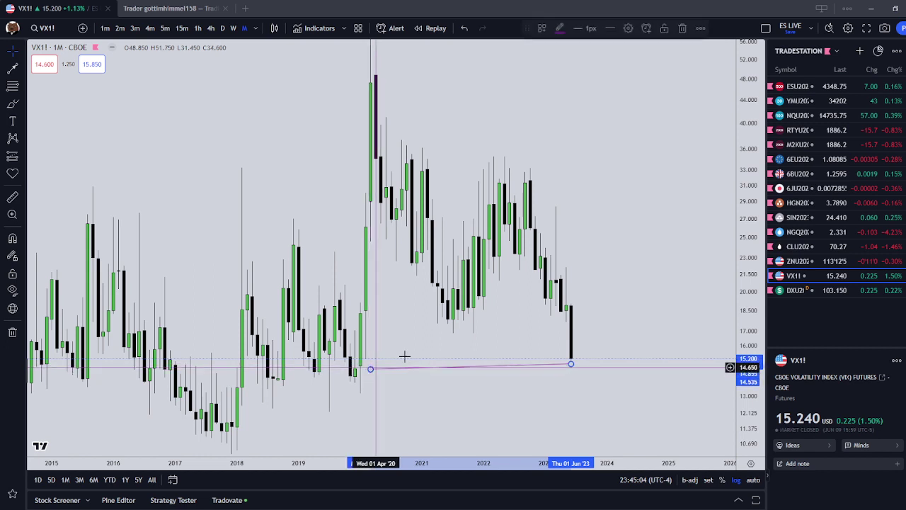
left_click(576, 226)
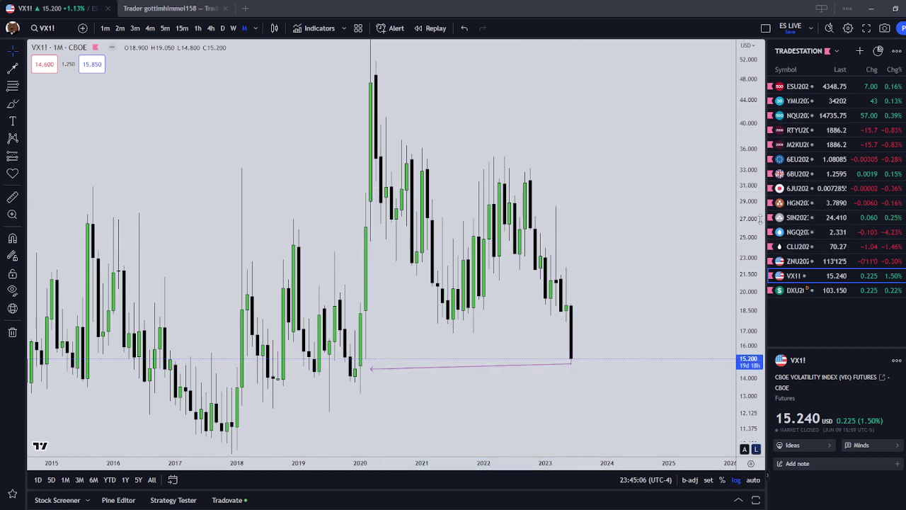
Step: Review ZNU2023 on the monthly and 4-hour intervals against its 0.5 levels at 115'04'5 and 113'02'0
left_click(832, 263)
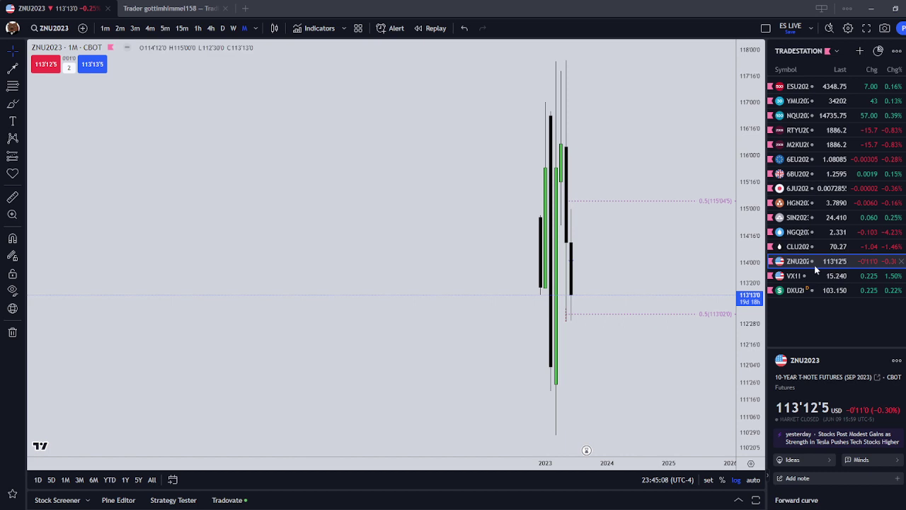
left_click(211, 28)
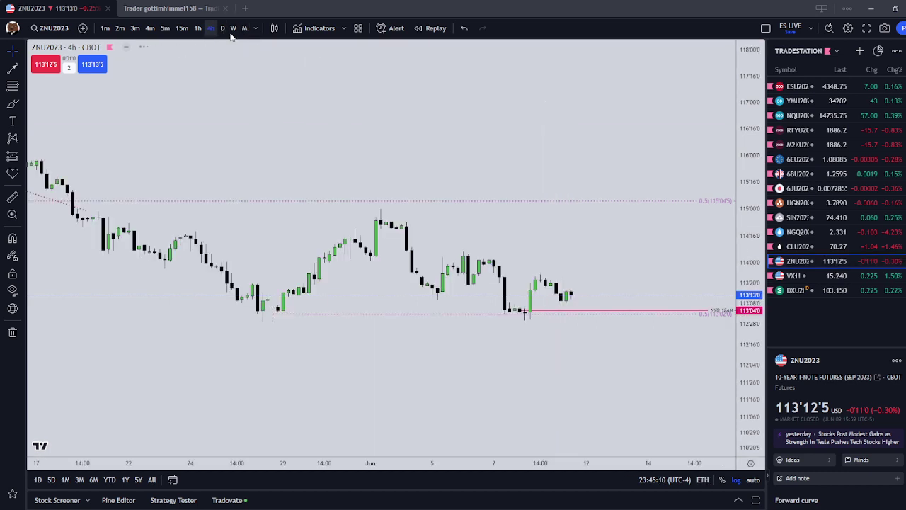
scroll(631, 257, "down", 4)
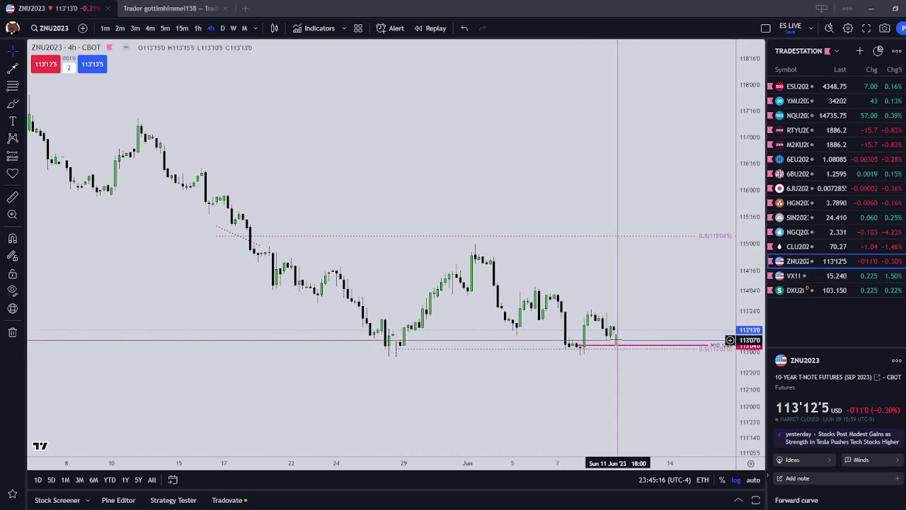
scroll(630, 348, "down", 1)
scroll(632, 349, "down", 1)
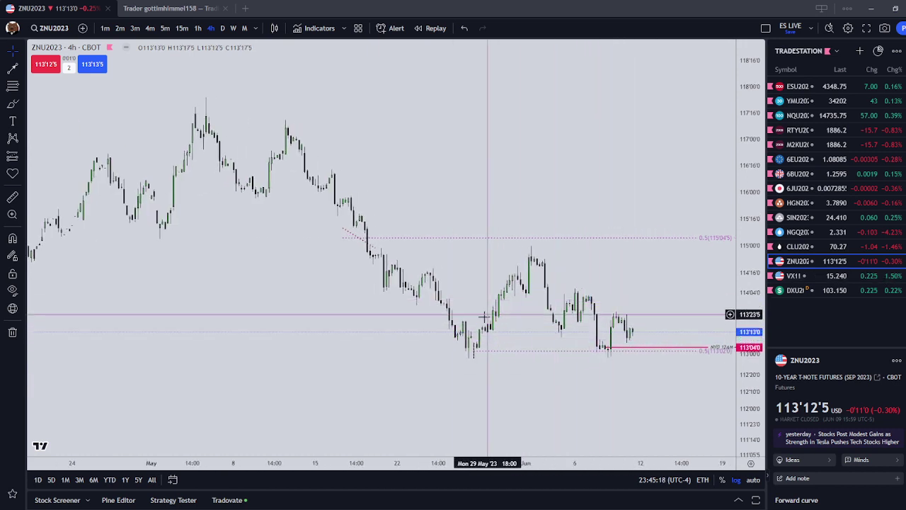
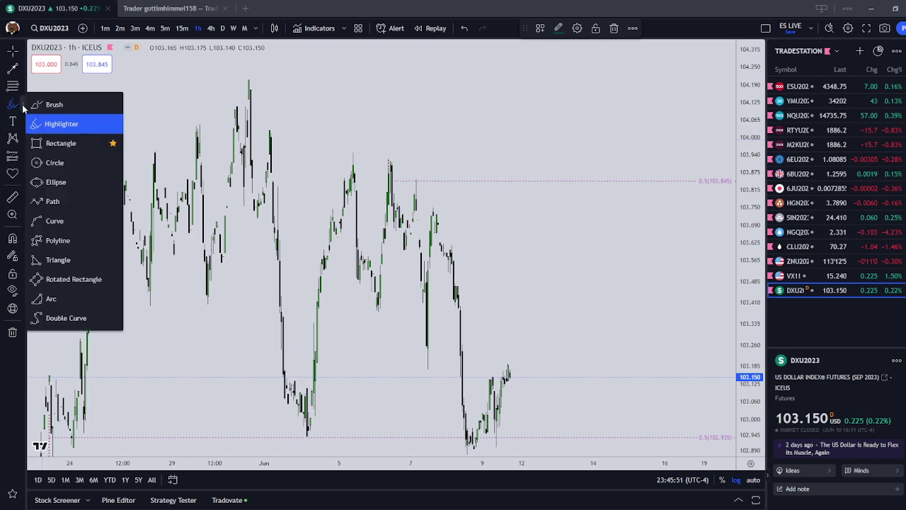
Step: Draw a rectangle on the DXU2023 1-hour chart from 7 June 2023 15:00 to 16 June 13:00, spanning about 103.685 to 103.625
left_click(23, 106)
left_click(24, 106)
left_click(71, 141)
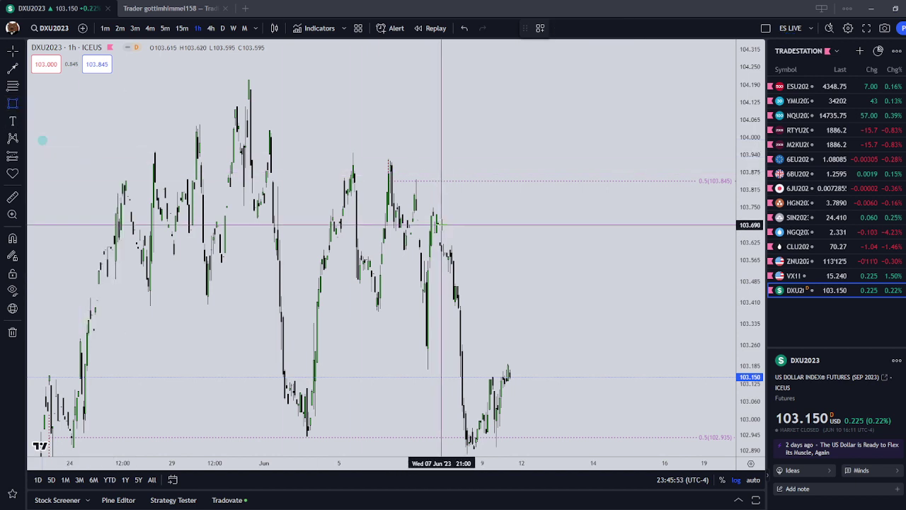
scroll(473, 247, "up", 4)
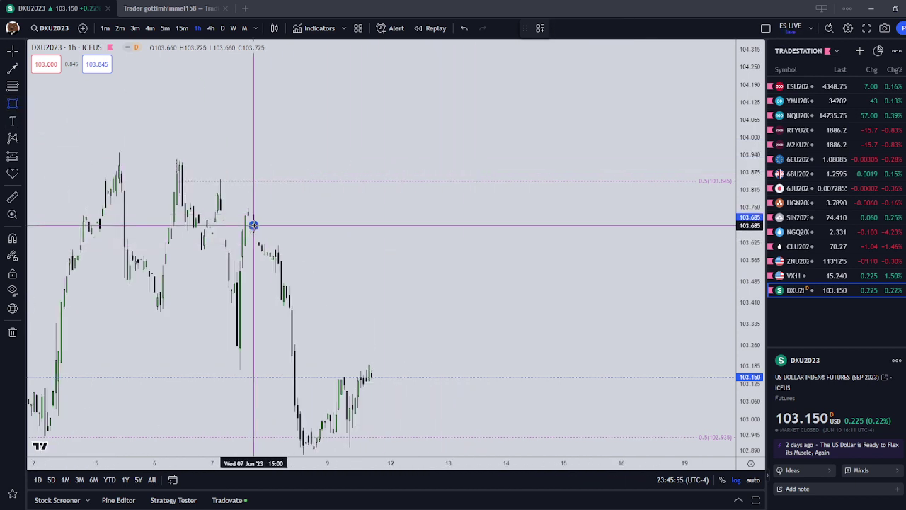
left_click_drag(253, 225, 660, 244)
left_click(657, 243)
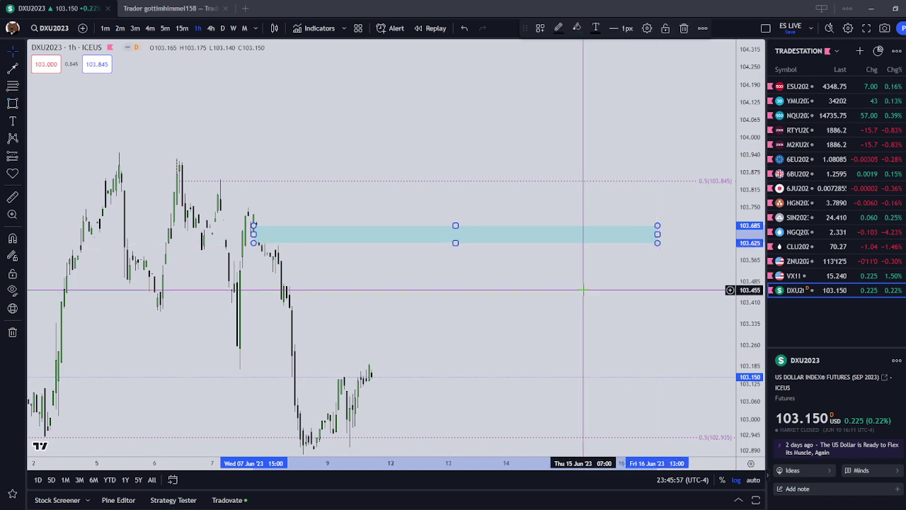
left_click(582, 289)
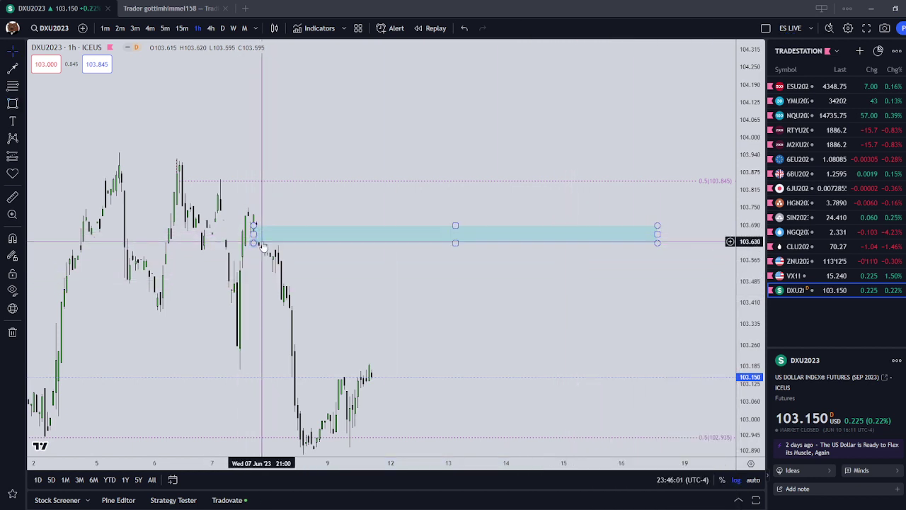
Step: Extend the rectangle's left edge back to about the start of 7 June 2023 on the DXU2023 1-hour chart
left_click_drag(385, 313, 463, 269)
scroll(463, 269, "down", 2)
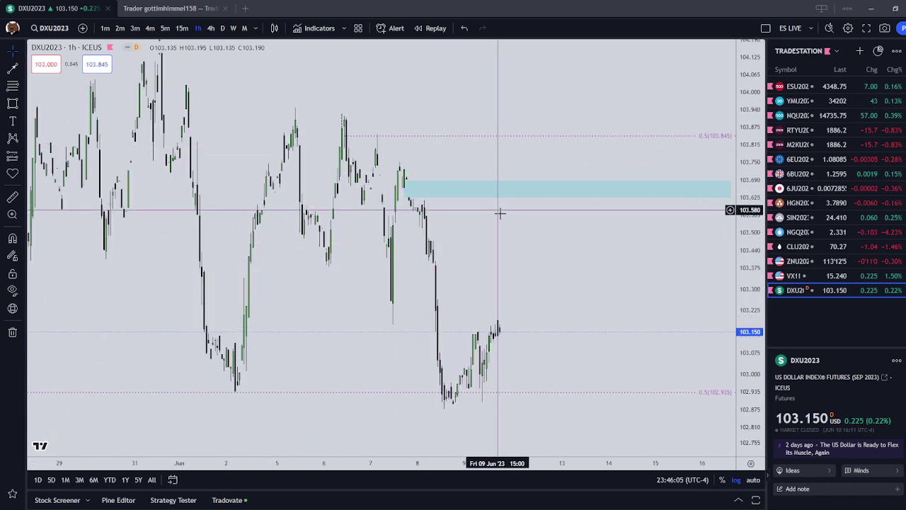
left_click(407, 195)
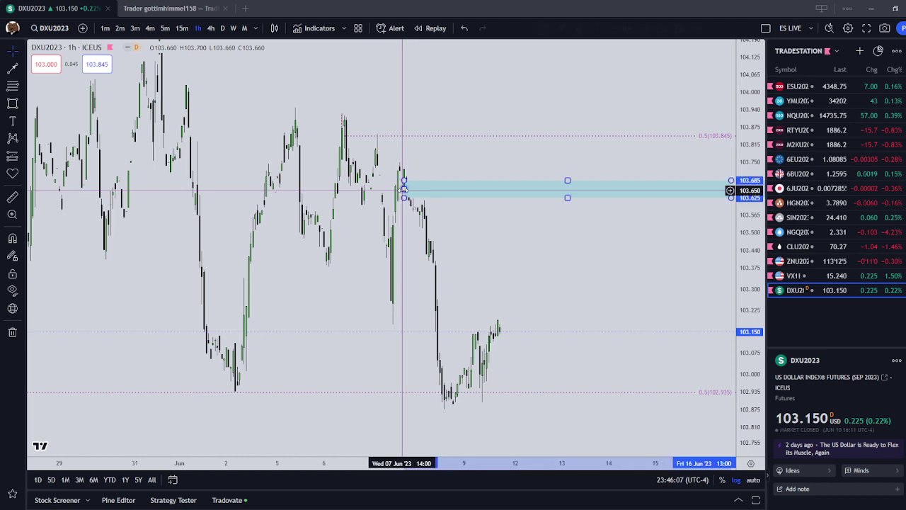
scroll(514, 237, "down", 3)
left_click_drag(489, 221, 425, 239)
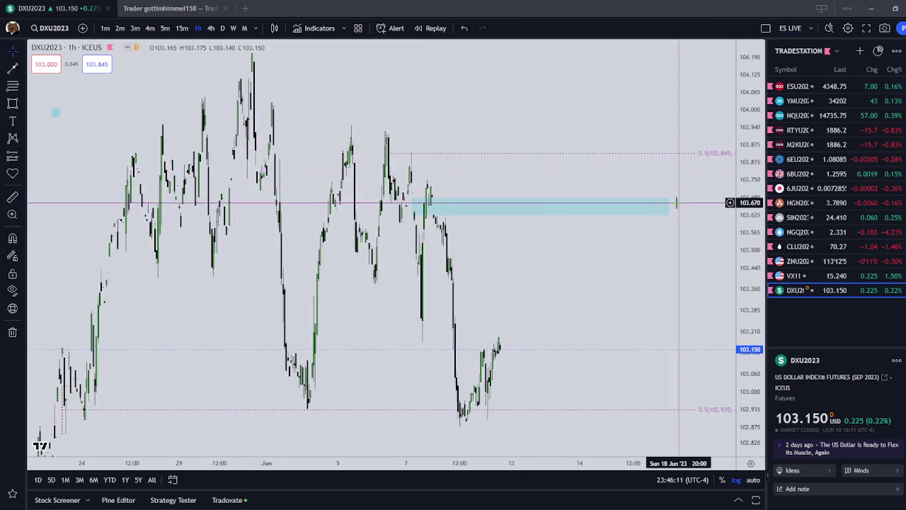
Step: Shorten the lower rectangle on the DXU2023 1-hour chart so its right edge ends at about 15 June 2023
left_click_drag(669, 206, 616, 206)
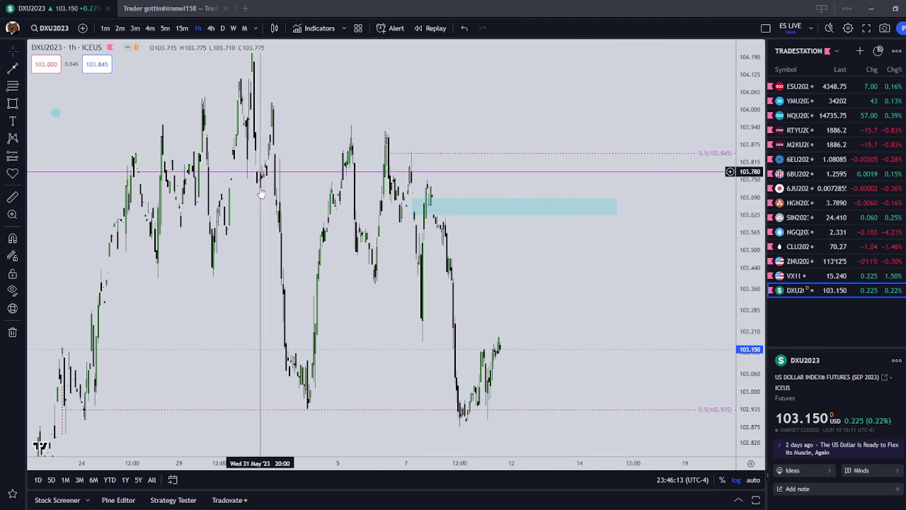
scroll(195, 208, "up", 2)
scroll(146, 237, "left", 5)
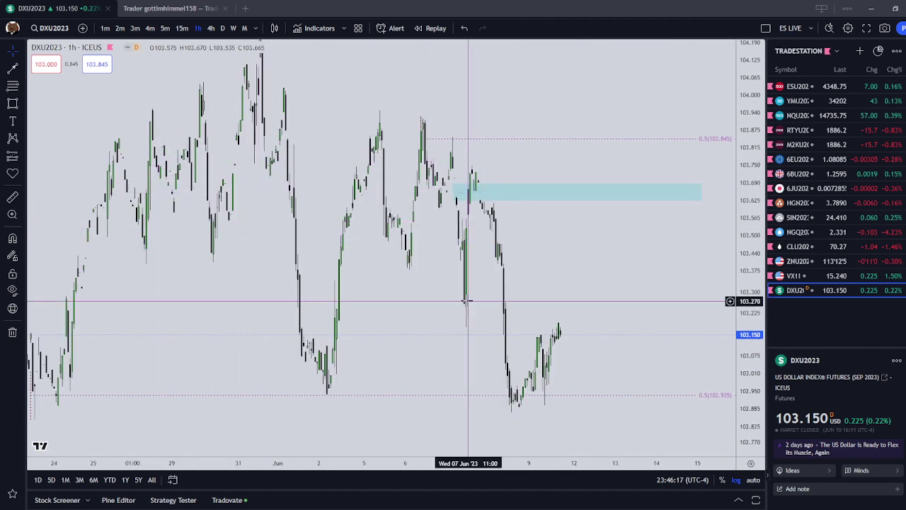
Step: Examine the DXU2023 1-hour price action around the rectangle and between the 0.5 levels at 103.845 and 102.935
left_click_drag(471, 194, 460, 193)
scroll(460, 193, "right", 3)
left_click(422, 186)
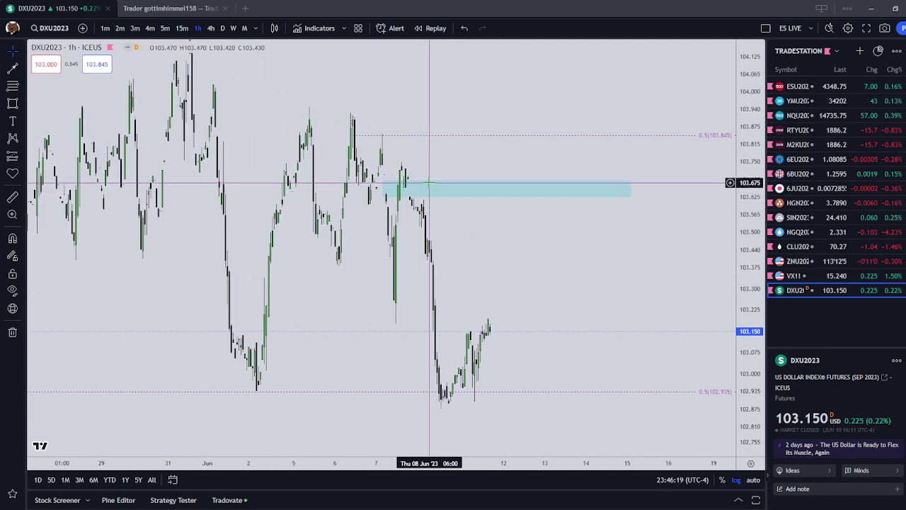
scroll(614, 313, "down", 3)
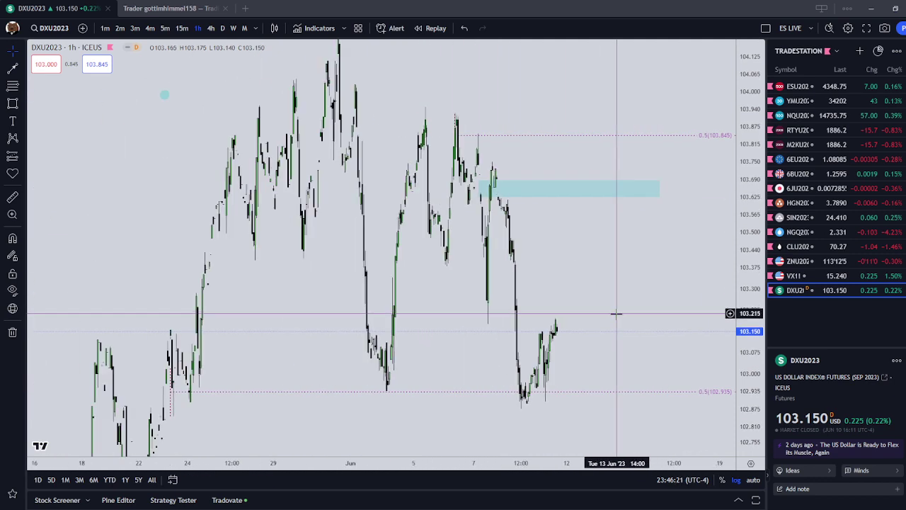
left_click_drag(575, 312, 615, 283)
scroll(614, 282, "up", 2)
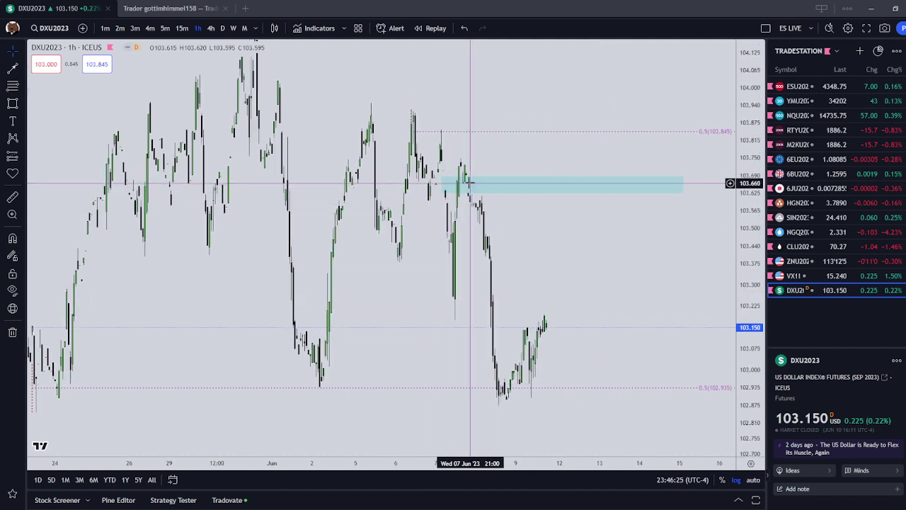
scroll(493, 181, "up", 1)
left_click_drag(531, 250, 519, 282)
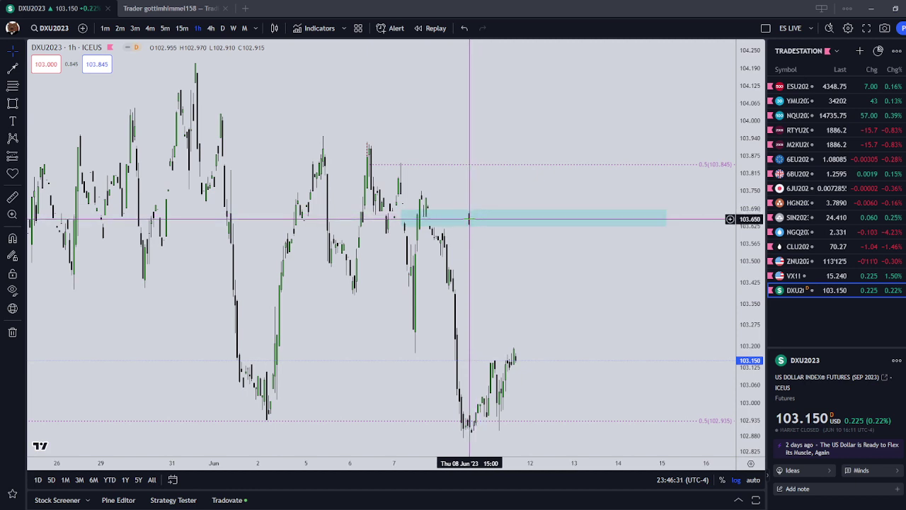
scroll(468, 219, "up", 1)
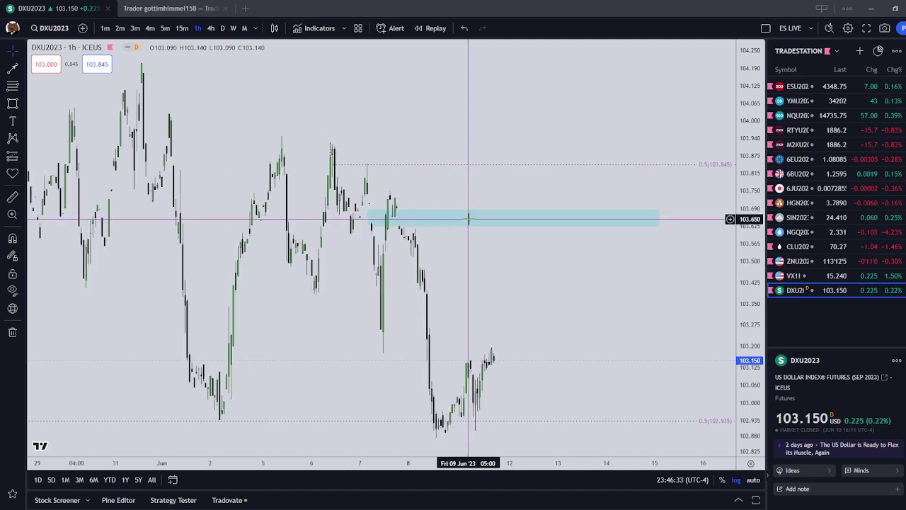
scroll(468, 220, "down", 2)
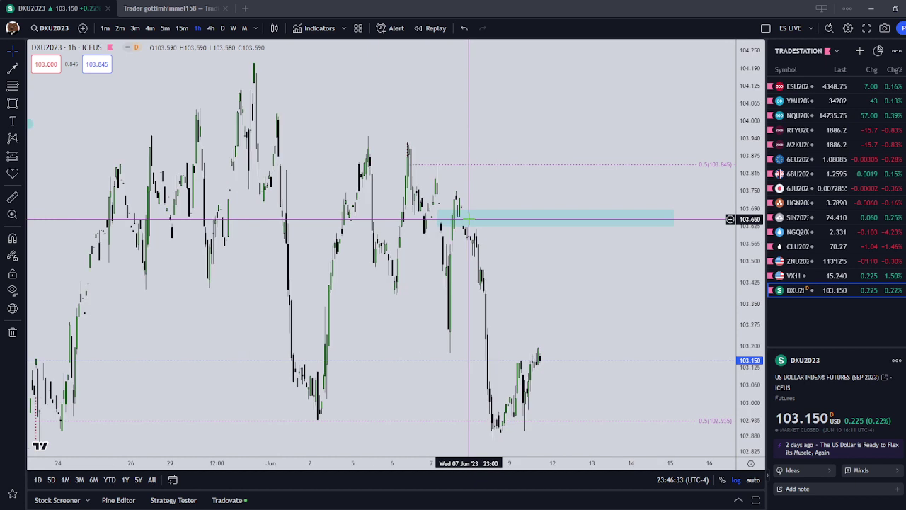
Step: Draw a rectangle on the DXU2023 1-hour chart from 31 May 2023 06:00 to 15 June 13:00, spanning about 104.125 to 104.100
left_click(13, 103)
left_click(242, 97)
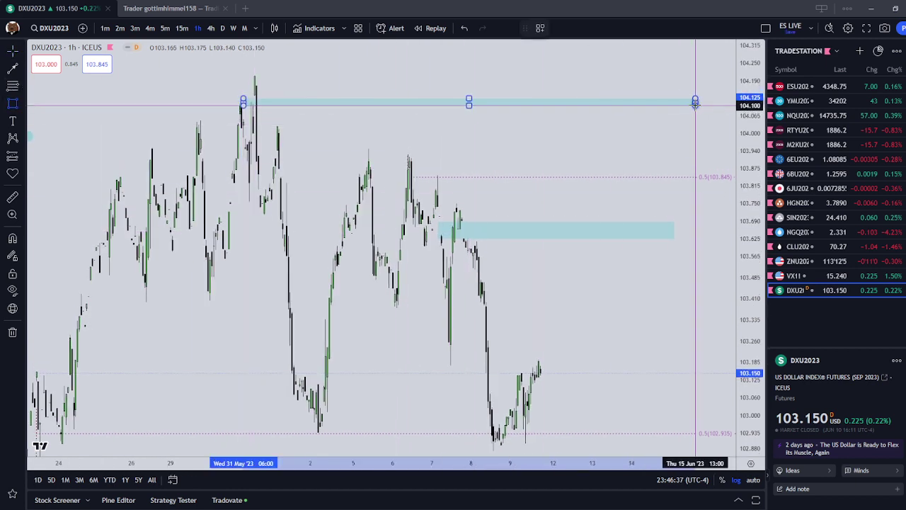
left_click(695, 105)
right_click(626, 90)
left_click(603, 80)
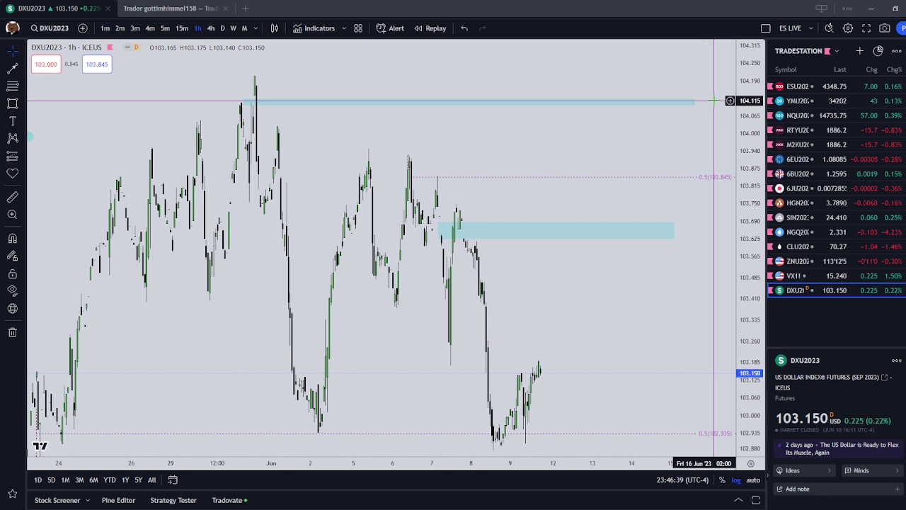
Step: Draw a thin rectangle at about 104.5 on the DXU2023 daily chart, from about the start of March to 29 September 2023
scroll(715, 101, "down", 3)
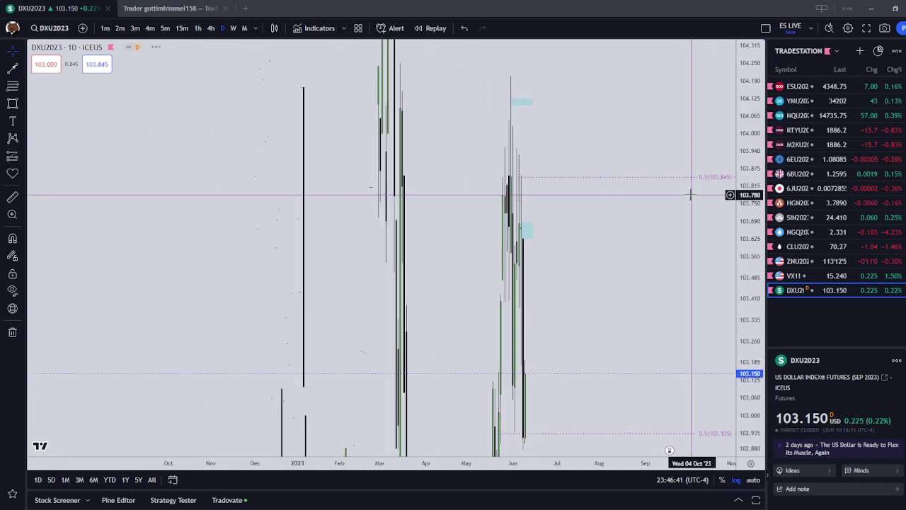
left_click_drag(615, 152, 651, 291)
scroll(651, 291, "up", 4)
left_click_drag(748, 149, 739, 371)
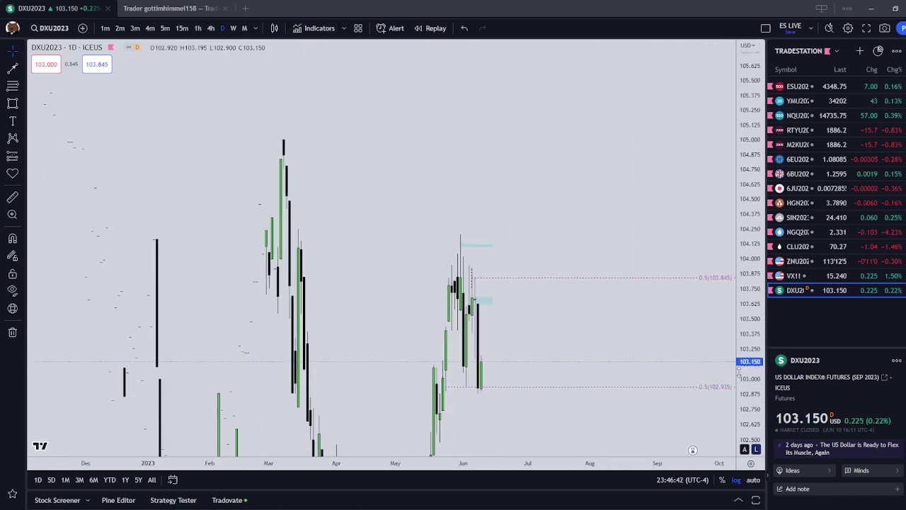
left_click(12, 104)
left_click_drag(269, 198, 714, 201)
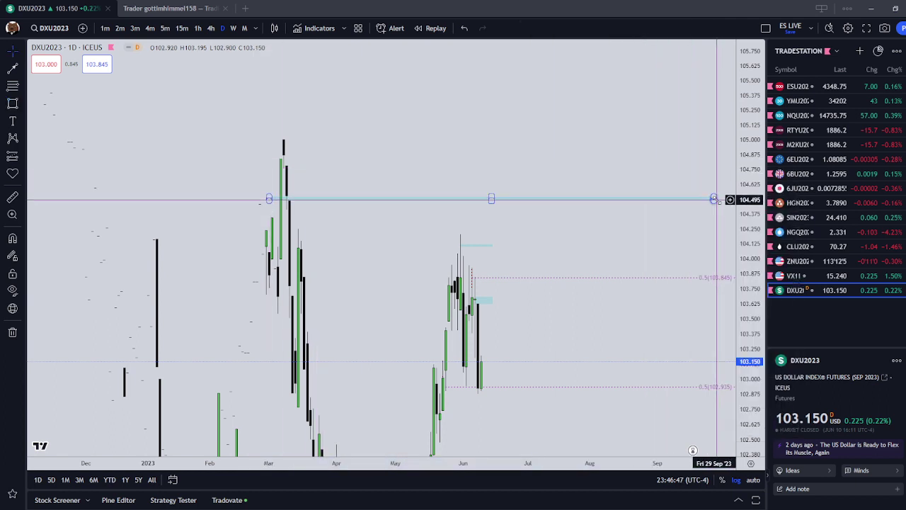
Step: Compare recent price action on the daily charts of DXU2023, VX1!, ZNU2023 and ESU2023, ending on VX1!
left_click_drag(575, 350, 583, 276)
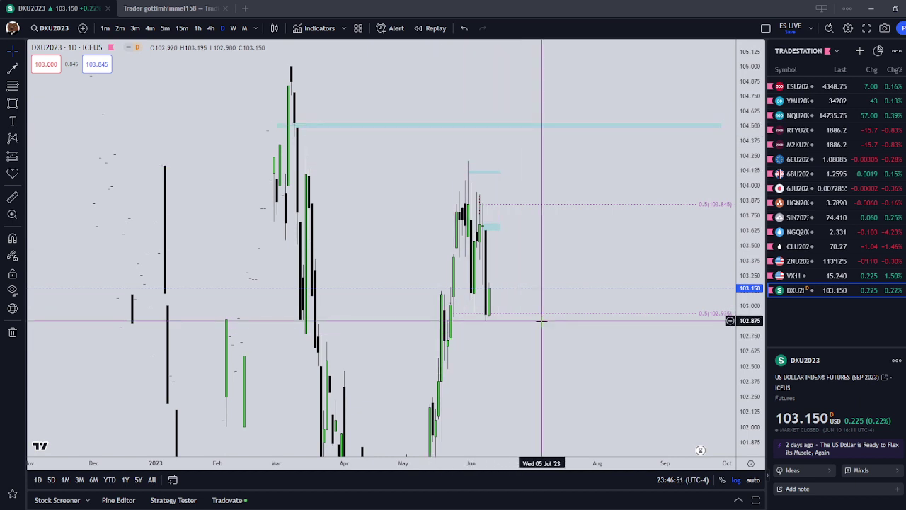
left_click_drag(461, 389, 554, 338)
scroll(534, 281, "up", 2)
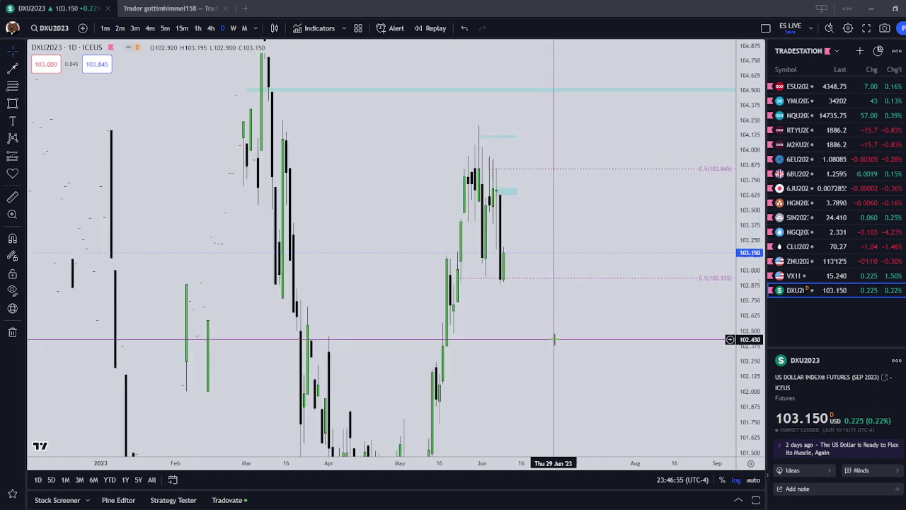
scroll(480, 282, "up", 1)
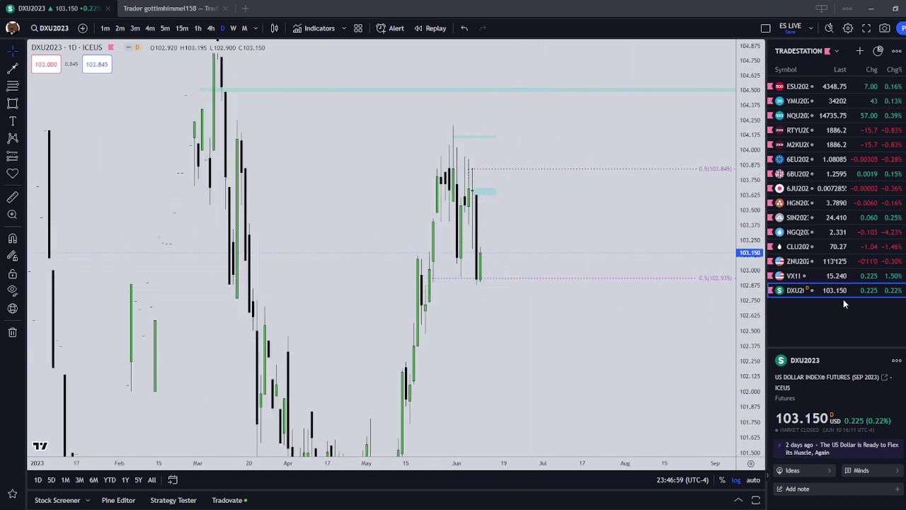
left_click(873, 276)
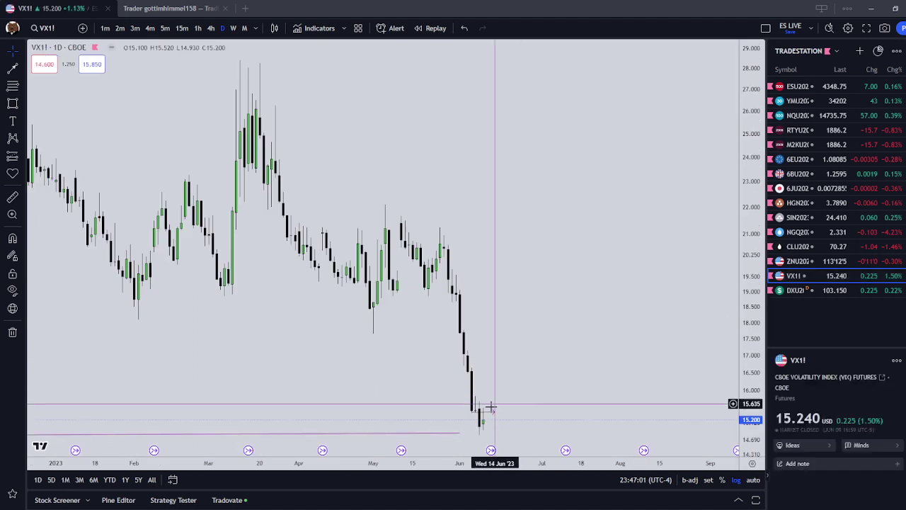
left_click(815, 264)
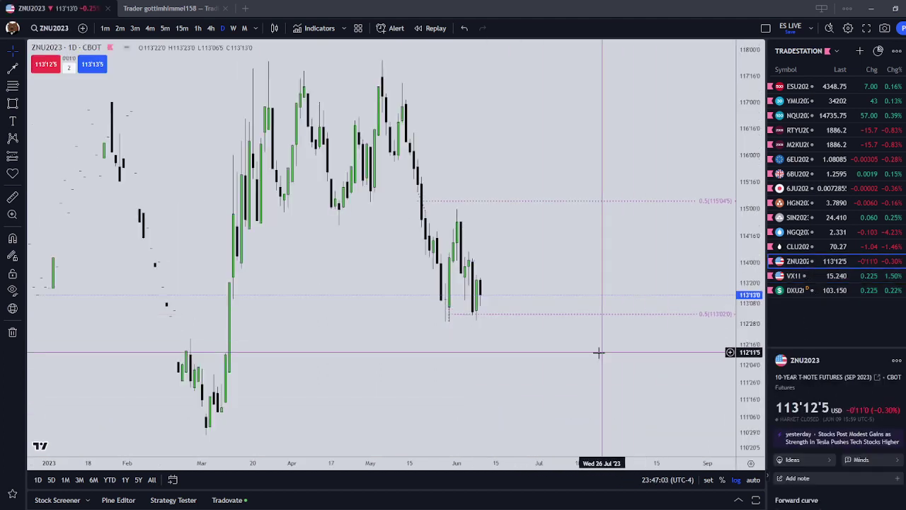
left_click(866, 87)
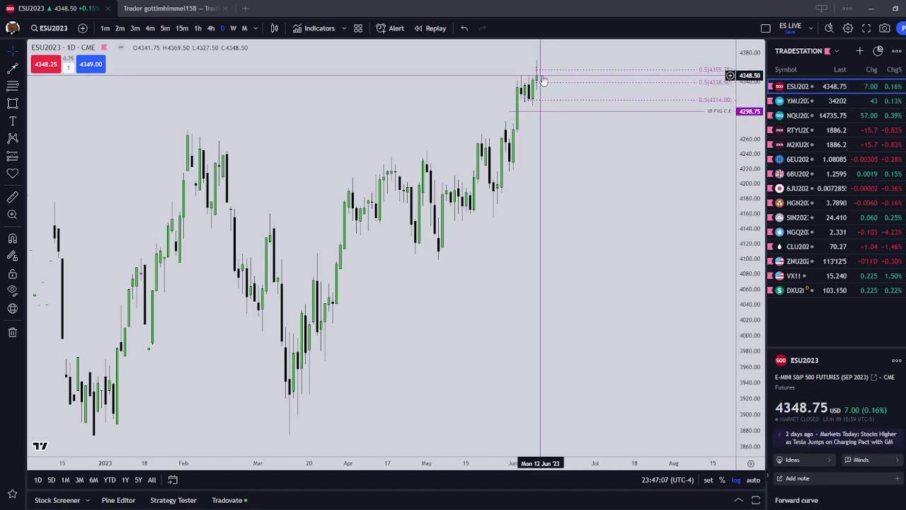
left_click(855, 275)
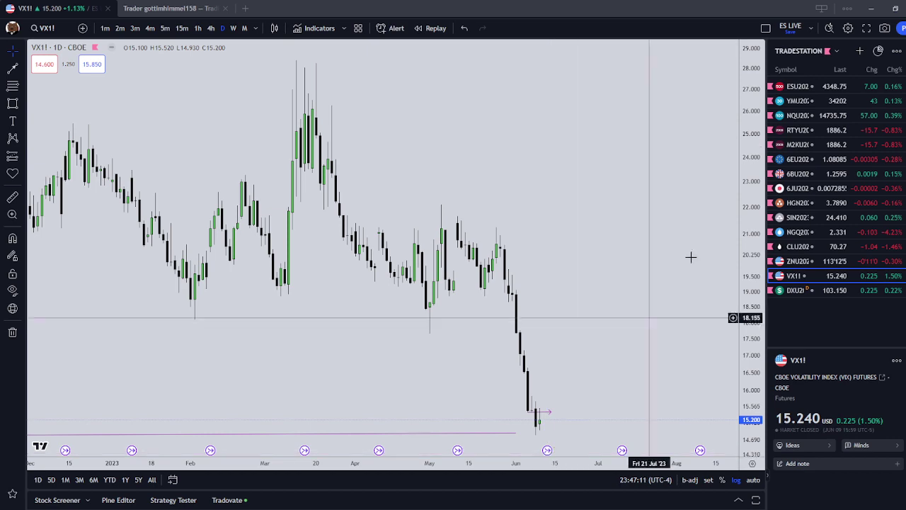
left_click(803, 86)
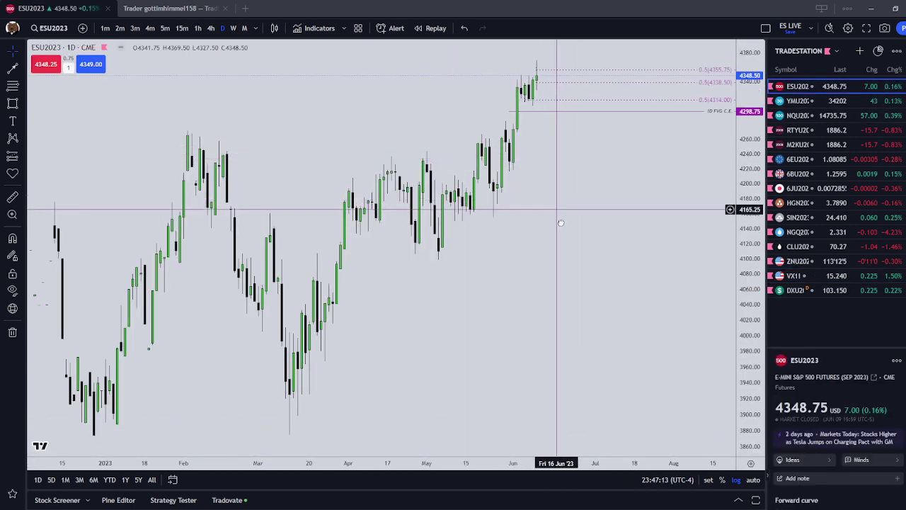
scroll(586, 361, "up", 1)
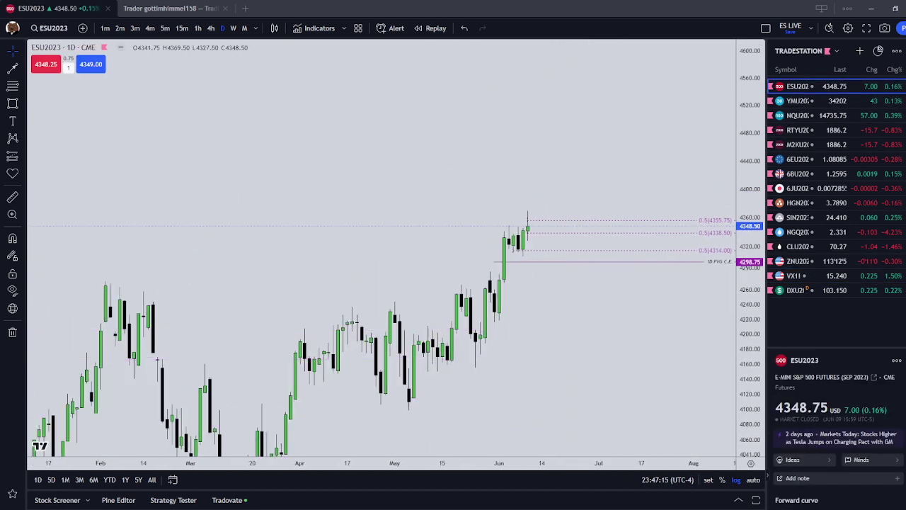
left_click(810, 276)
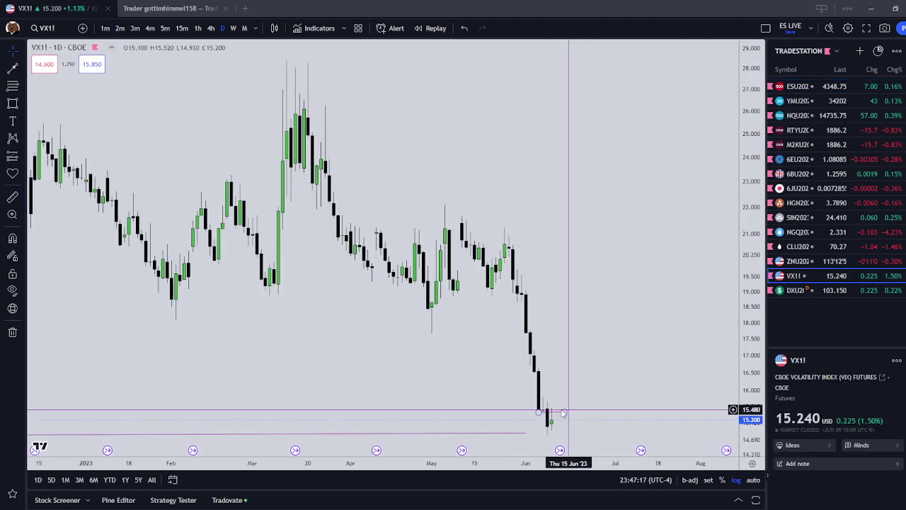
left_click_drag(666, 364, 677, 300)
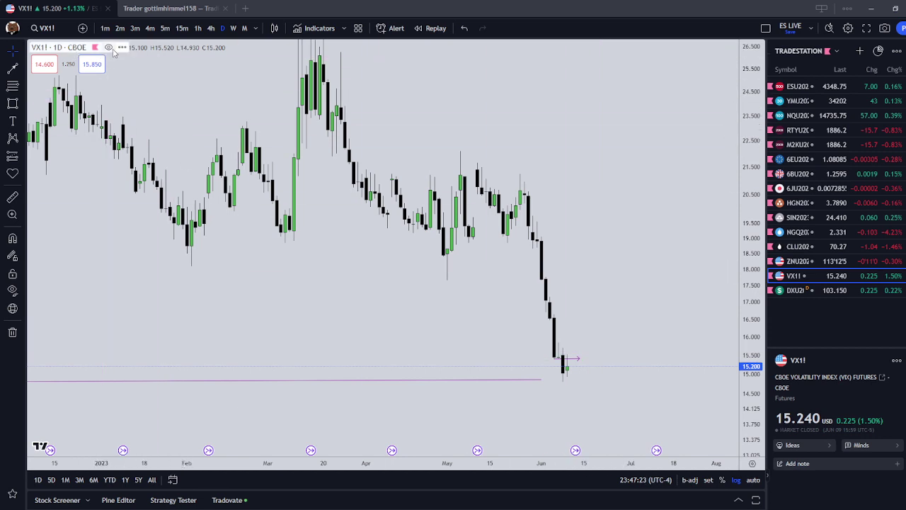
Step: Review the VX1! 4-hour chart from April to June 2023, covering the price gaps and the decline to the marked lows
left_click(211, 28)
scroll(403, 200, "down", 4)
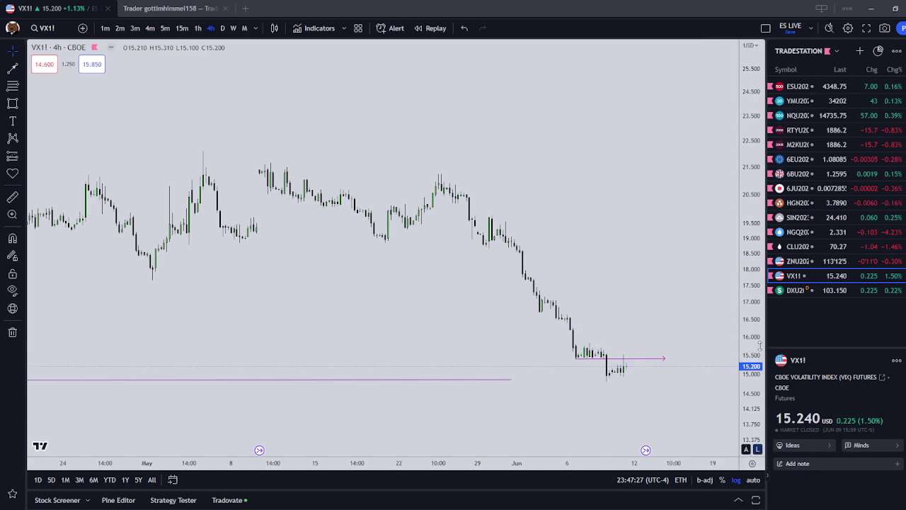
left_click_drag(760, 347, 736, 228)
left_click_drag(660, 257, 625, 194)
scroll(495, 203, "down", 2)
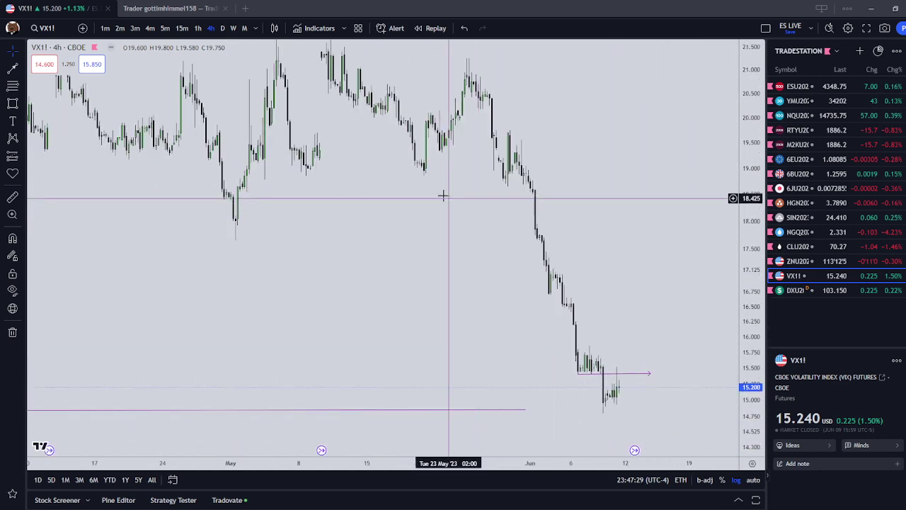
left_click_drag(437, 197, 427, 230)
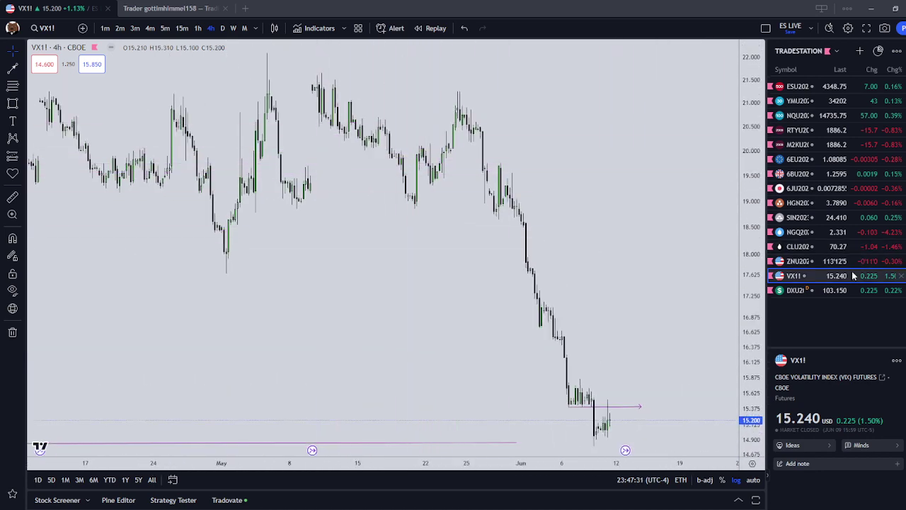
left_click_drag(358, 234, 520, 313)
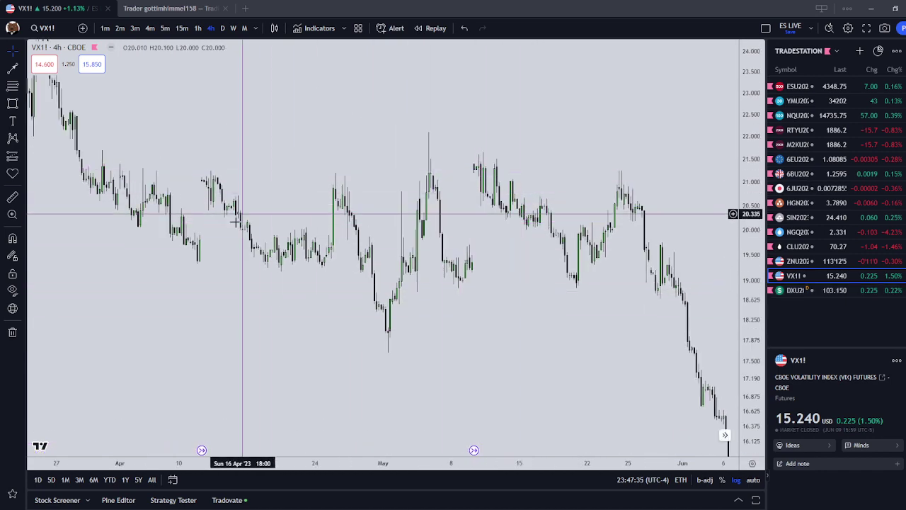
left_click_drag(243, 233, 239, 354)
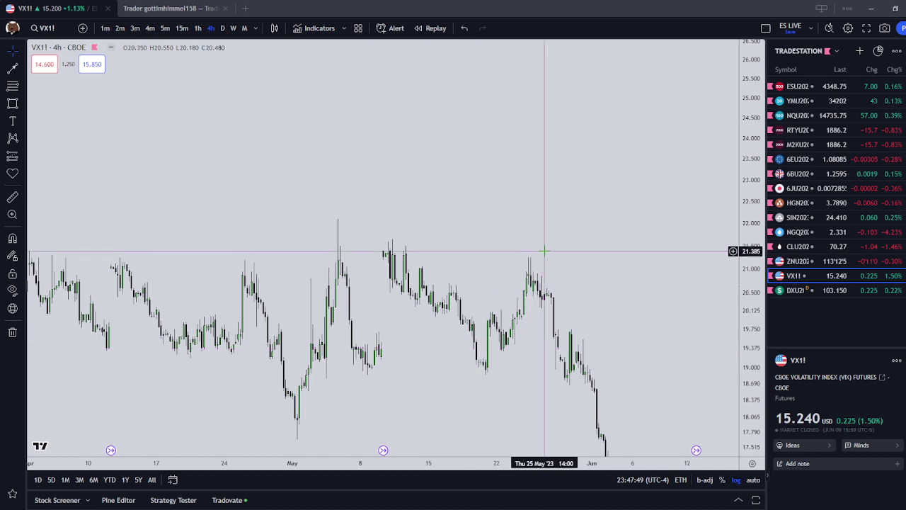
left_click_drag(545, 251, 512, 183)
scroll(515, 199, "up", 2)
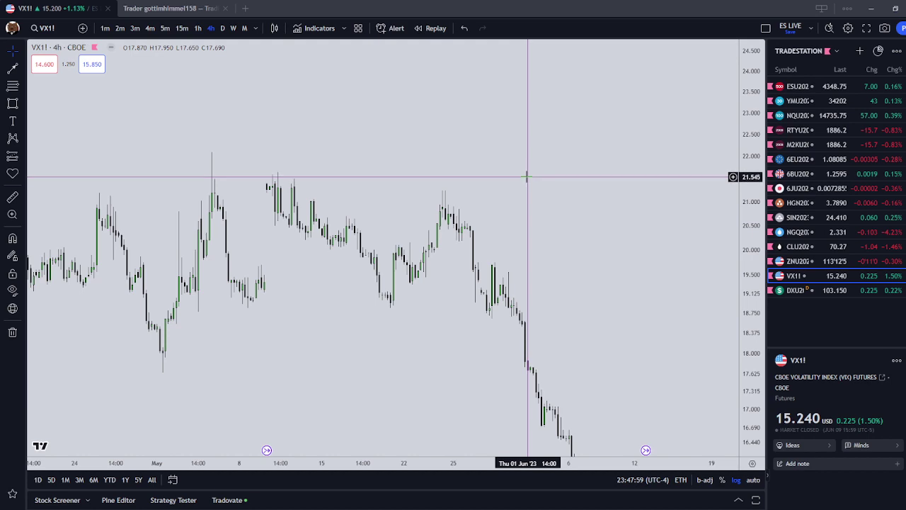
scroll(579, 234, "down", 4)
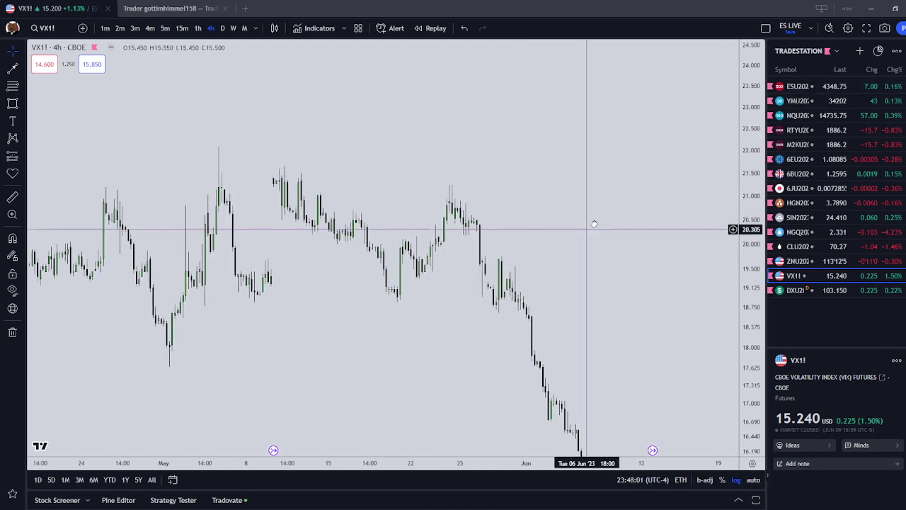
scroll(518, 308, "right", 5)
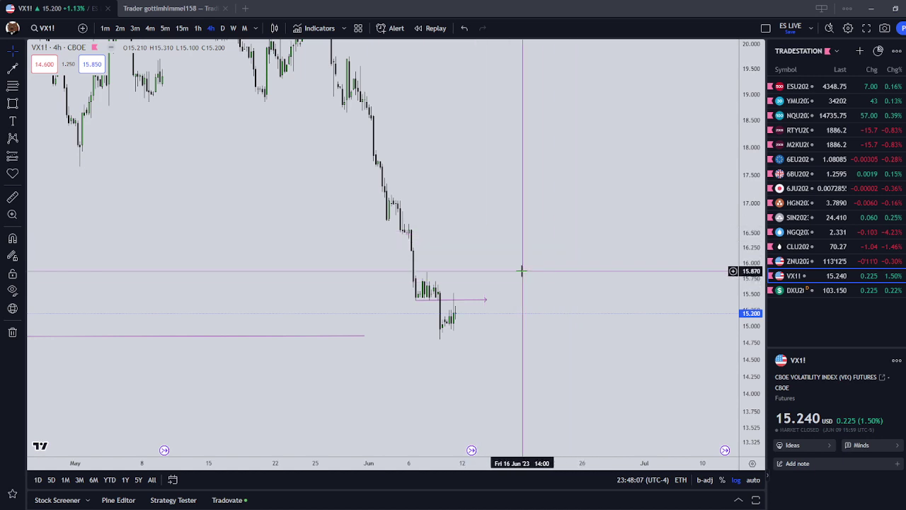
Step: Turn on magnet snapping and mark a 0.5 retracement level at 20.350 across the 9 May 2023 gap on the VX1! 4-hour chart
left_click_drag(491, 205, 563, 359)
left_click_drag(304, 332, 465, 376)
left_click(14, 87)
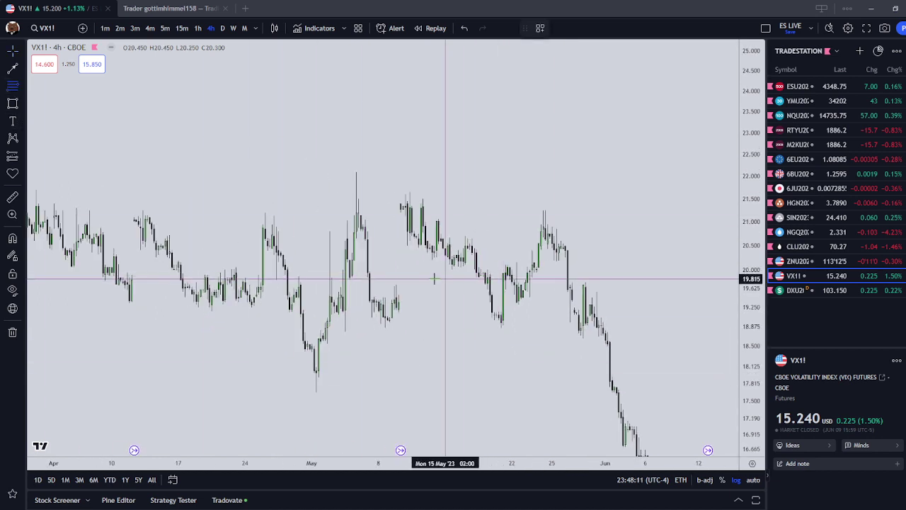
left_click(12, 239)
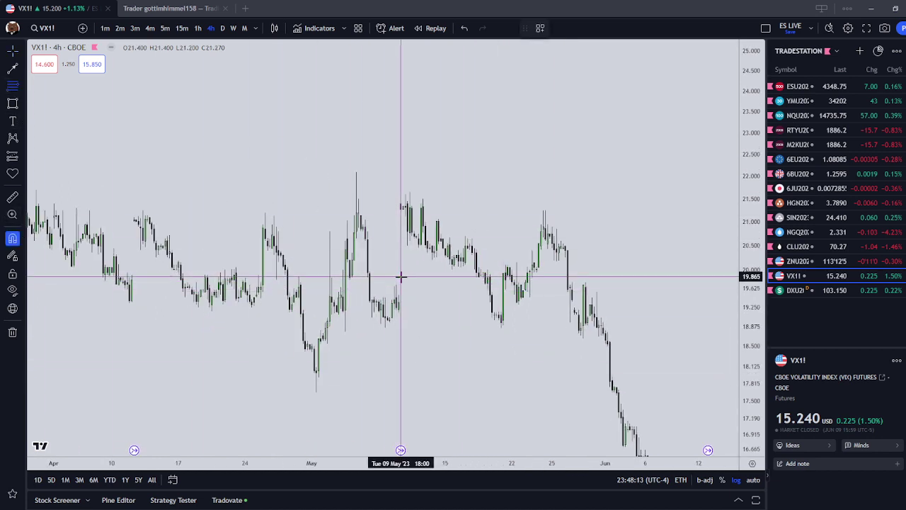
left_click(400, 212)
left_click(432, 163)
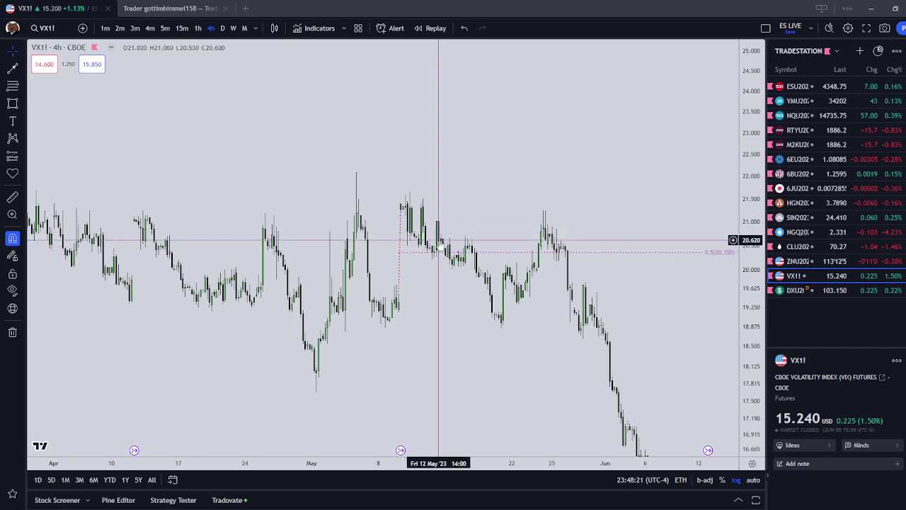
Step: Re-anchor the 0.5 retracement between 19.500 on 9 May 2023 and 19.050 at the following low, and delete it from the chart
mouse_move(398, 211)
left_mouse_down()
mouse_move(410, 287)
mouse_move(425, 301)
mouse_move(498, 317)
left_mouse_up()
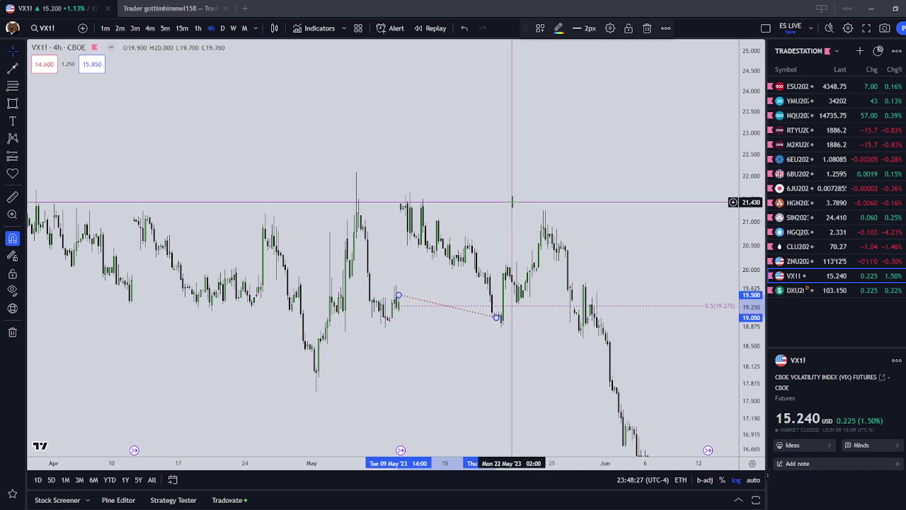
left_click(477, 307)
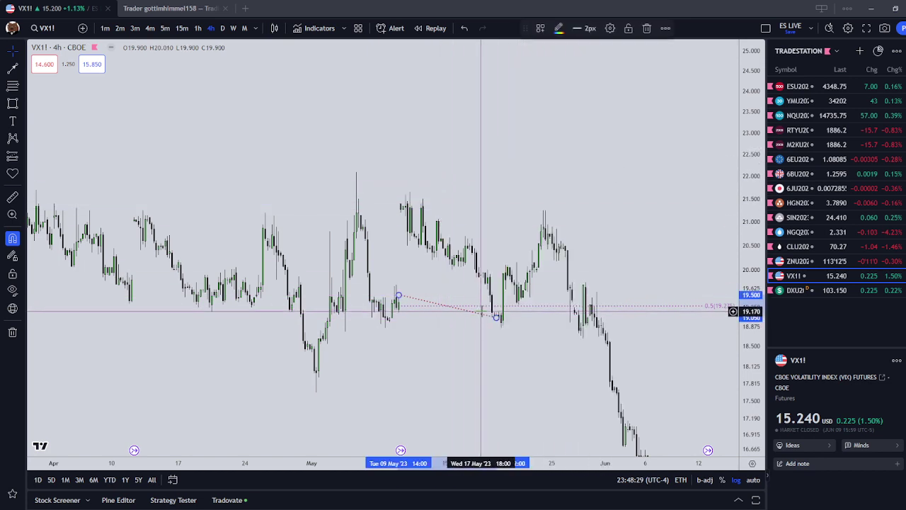
left_click(648, 28)
Step: Examine the April and May price gaps, the June decline to the marked levels and the mid-June contract switch details on VX1!
left_click_drag(92, 259, 335, 239)
scroll(336, 239, "up", 2)
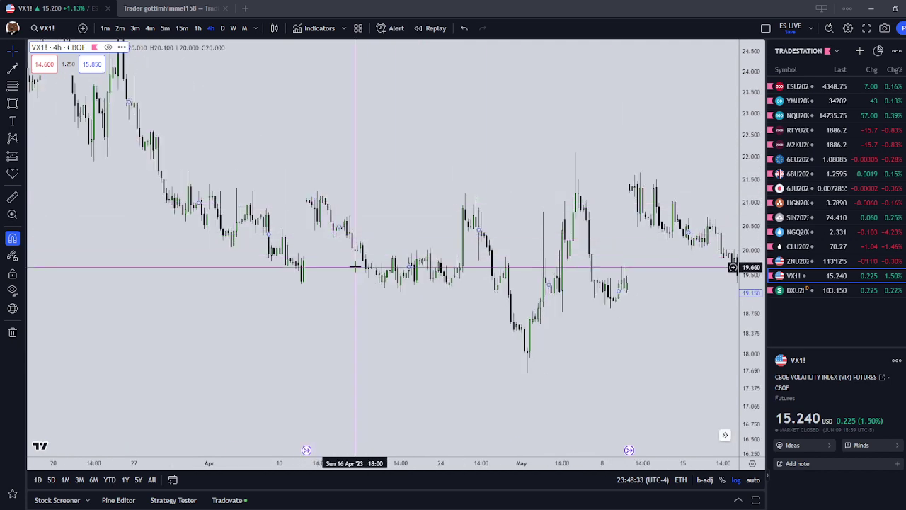
left_click_drag(483, 359, 254, 184)
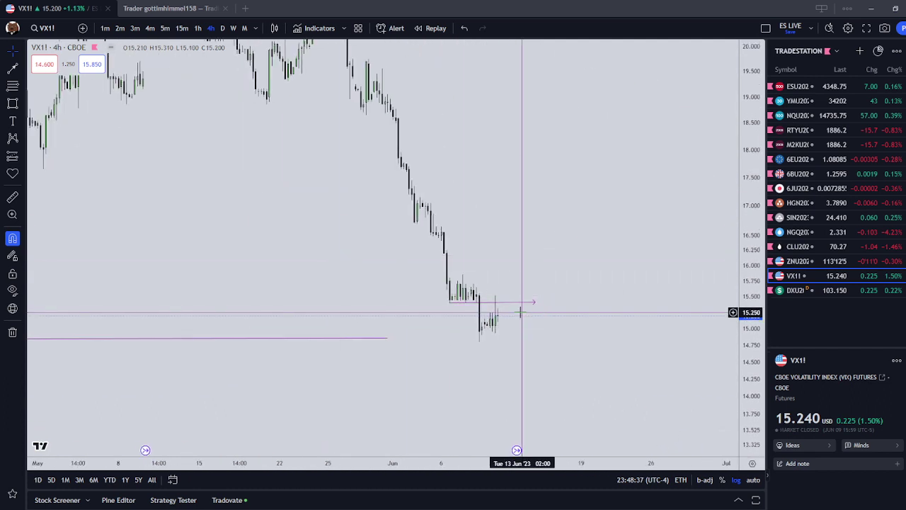
mouse_move(518, 451)
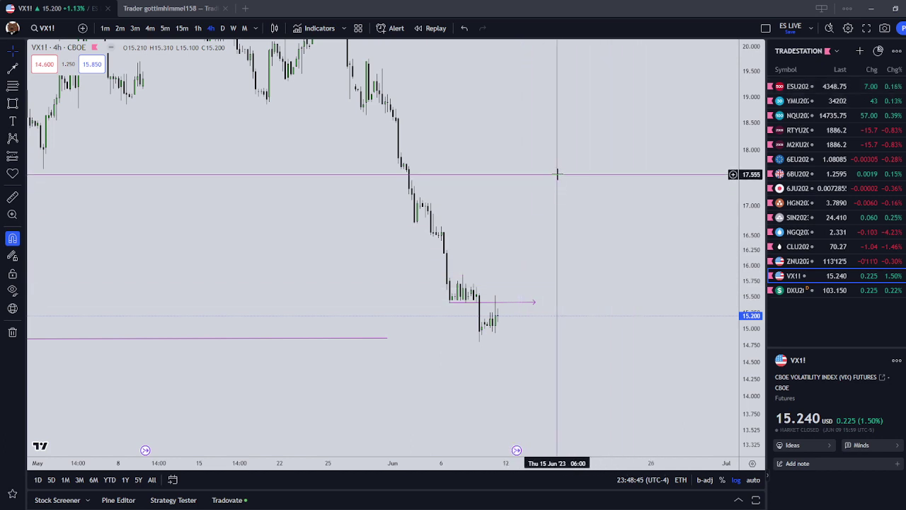
scroll(547, 289, "down", 2)
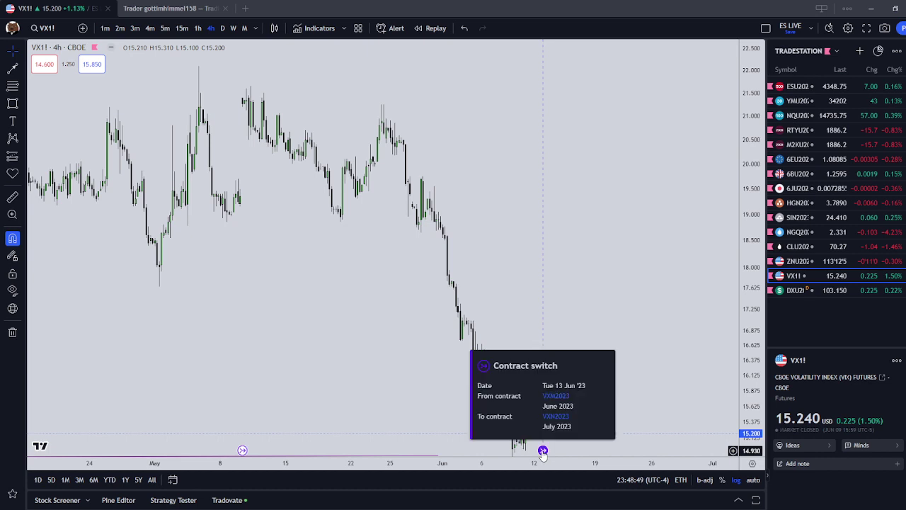
left_click_drag(578, 311, 567, 251)
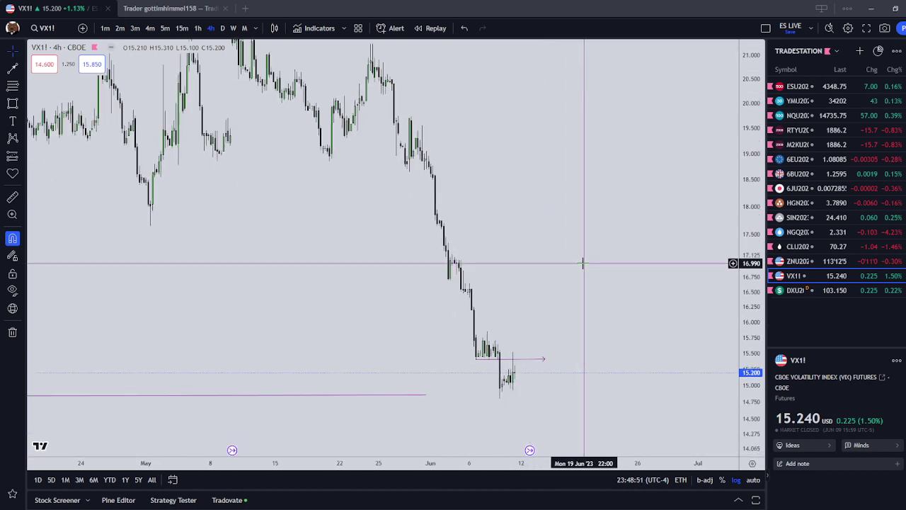
scroll(595, 273, "up", 1)
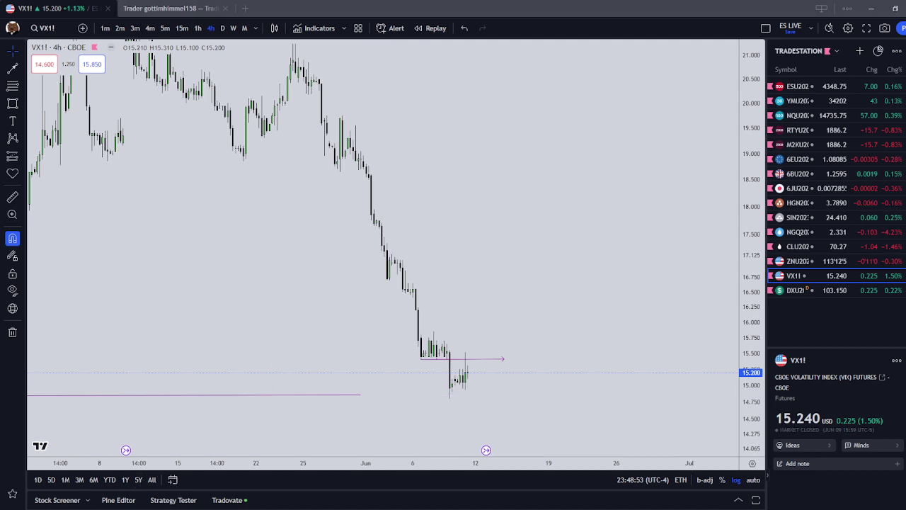